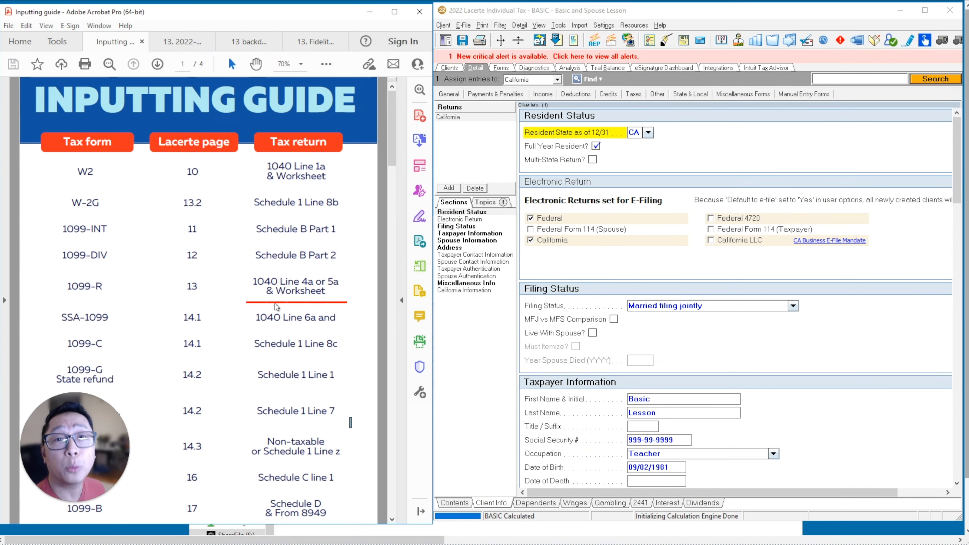
# Open the 13.1 Pensions, IRAs (1099-R) input screen and show the Fidelity rollover IRA 1099-R PDF at 100% zoom.
pyautogui.click(538, 96)
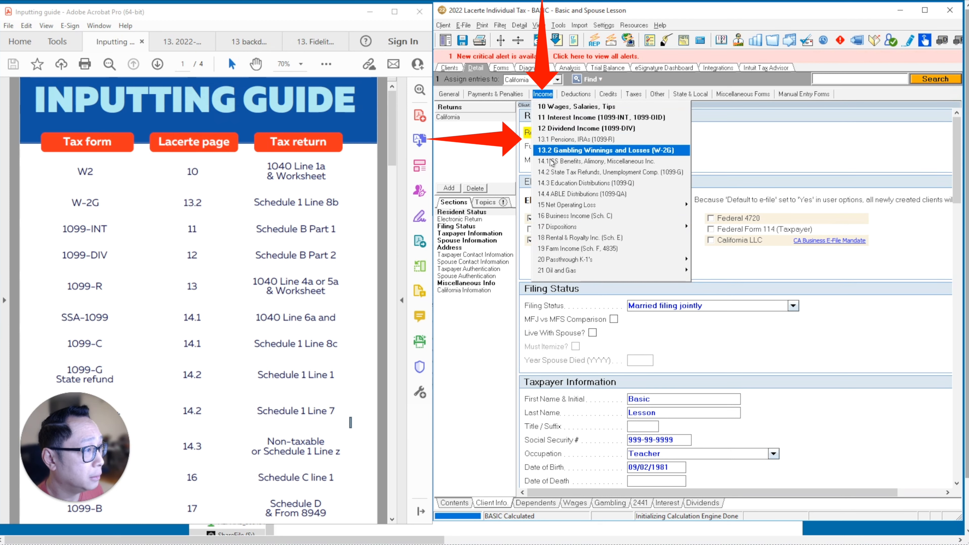
pyautogui.click(552, 142)
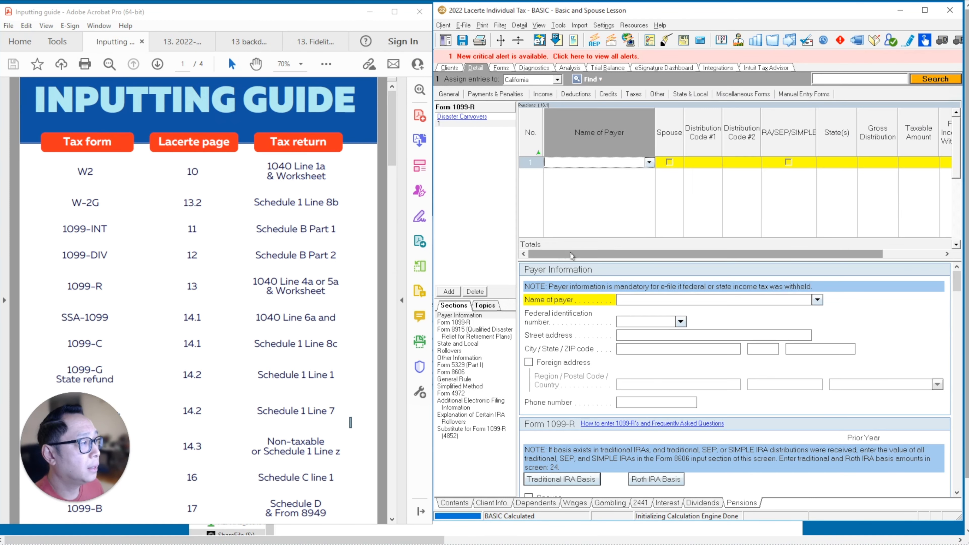
pyautogui.click(177, 38)
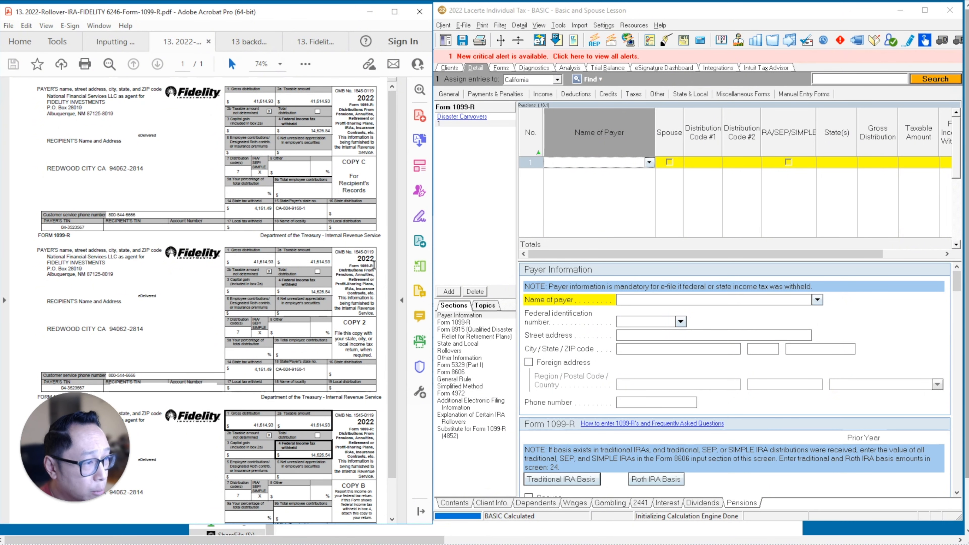
pyautogui.click(279, 65)
pyautogui.click(311, 164)
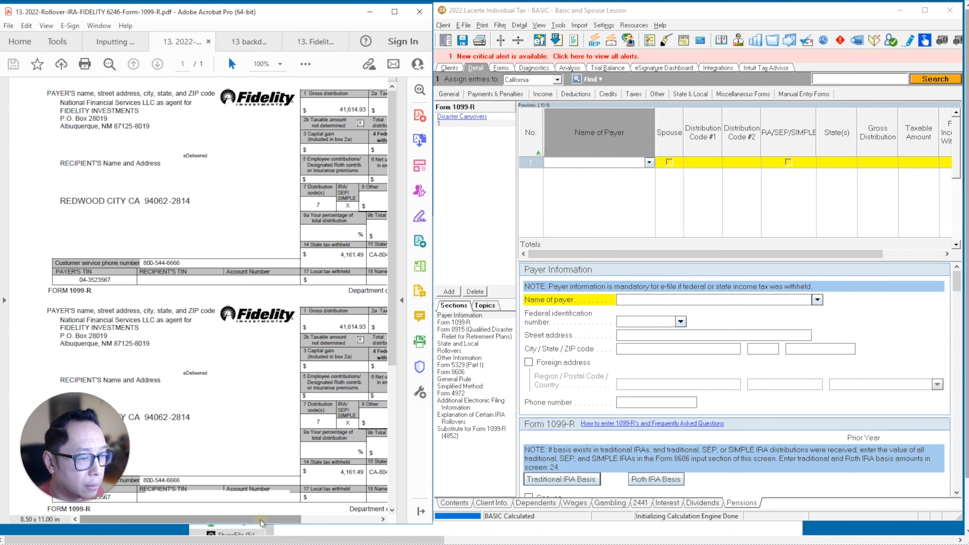
pyautogui.hscroll(3, 354, 330)
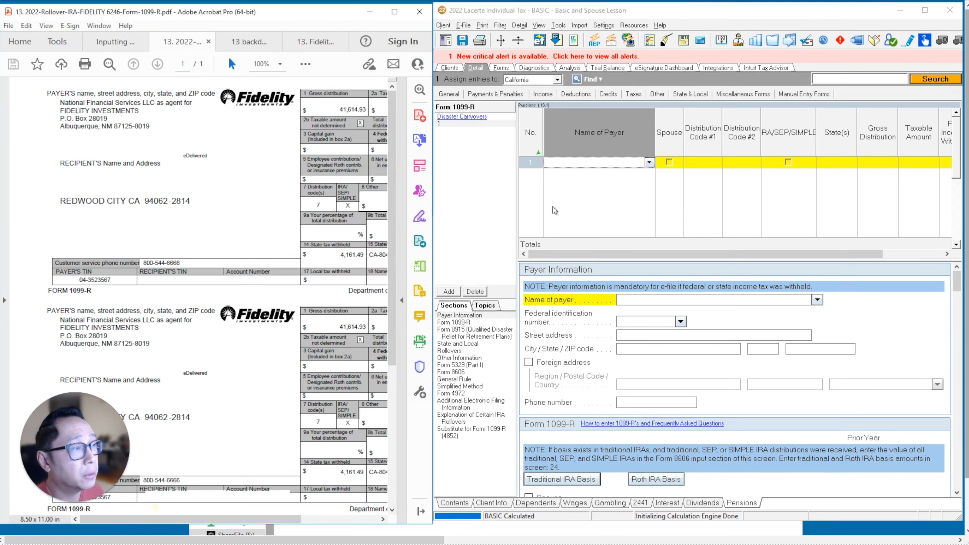
# Enter FIDELITY as the name of payer in the first 1099-R row, without the suggested number suffix.
pyautogui.click(557, 162)
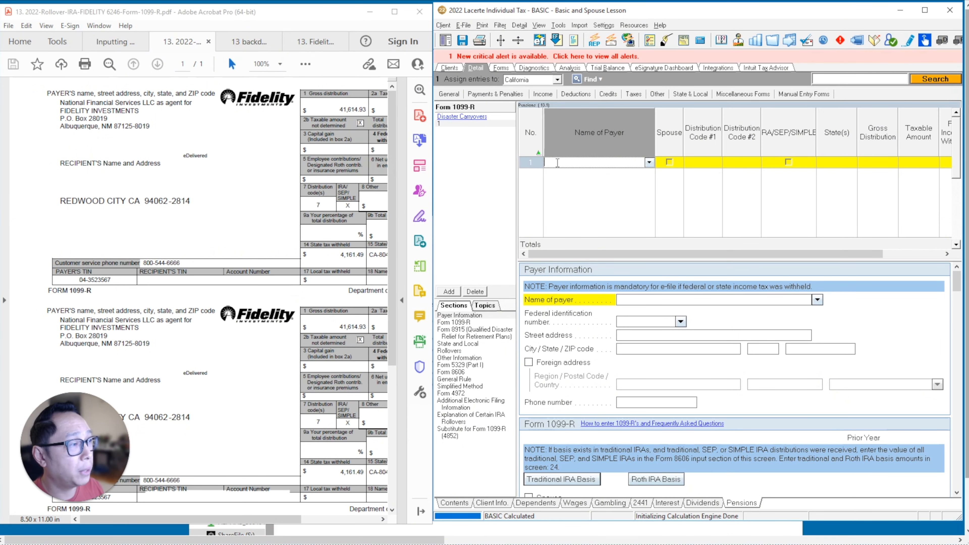
pyautogui.write('FIDELIT')
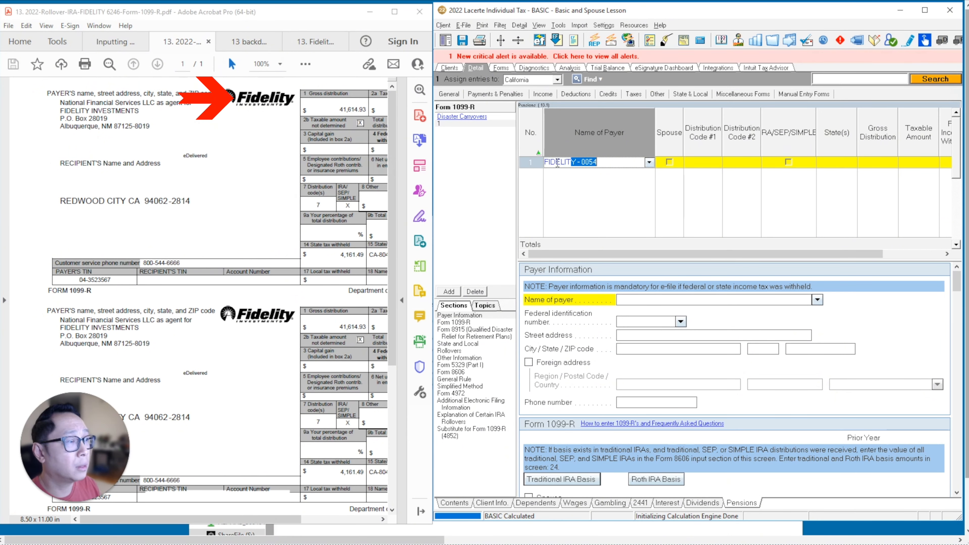
pyautogui.write('Y')
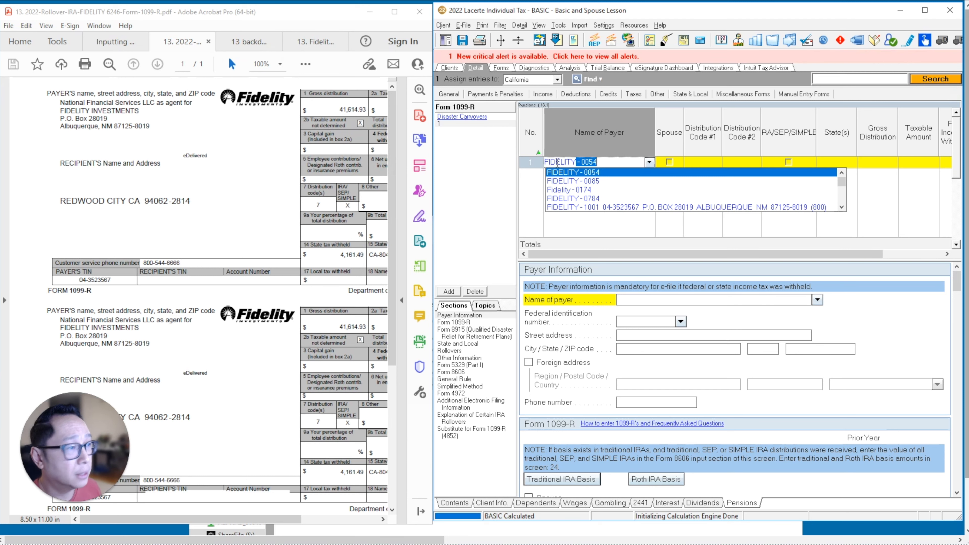
pyautogui.press('Delete')
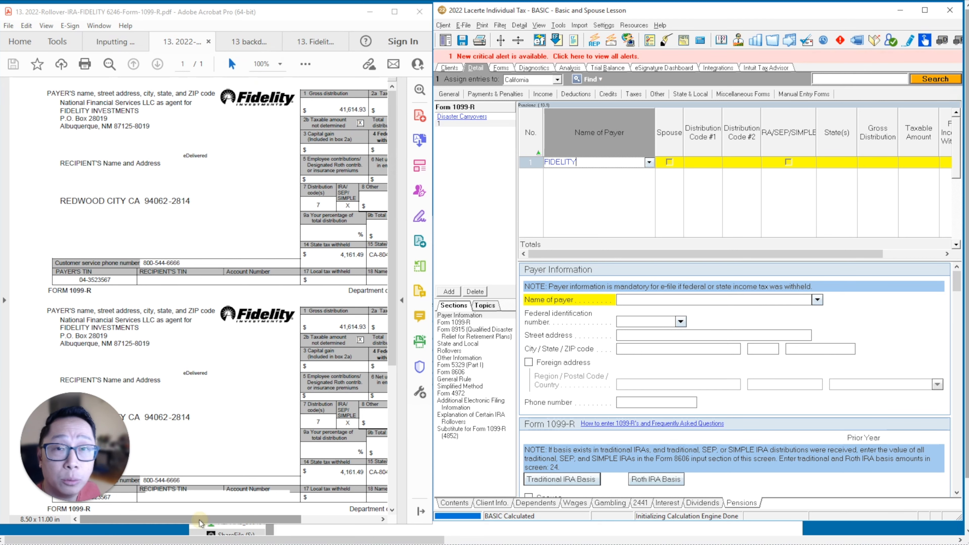
# Enter the payer's federal identification number from the Fidelity form and accept the FIDELITY - 1001 match to fill the payer information.
pyautogui.moveTo(212, 520); pyautogui.dragTo(290, 522)
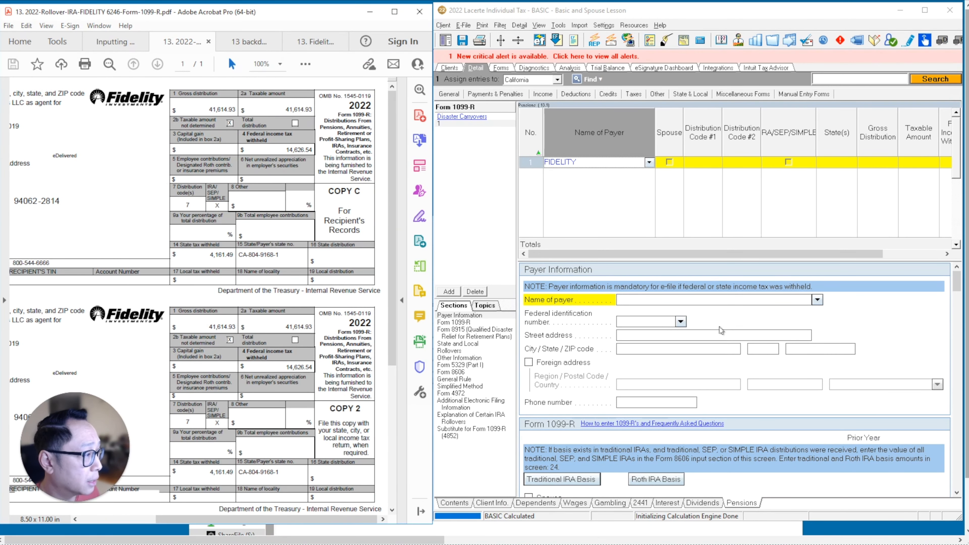
pyautogui.click(651, 324)
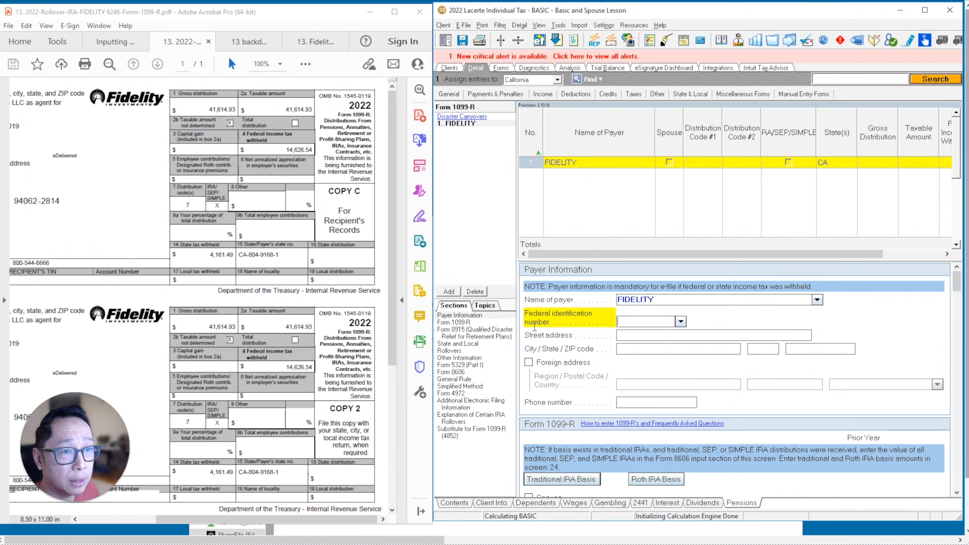
pyautogui.moveTo(235, 520); pyautogui.dragTo(158, 520)
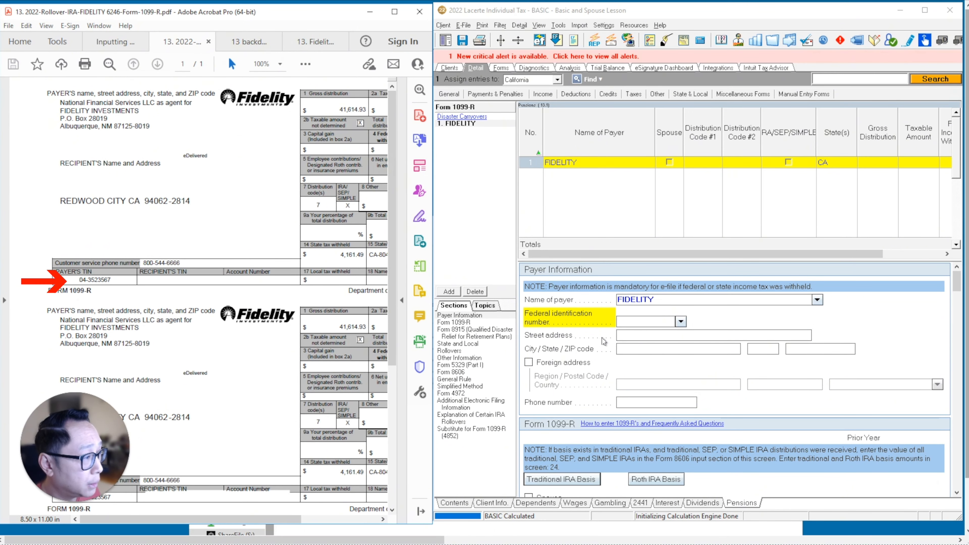
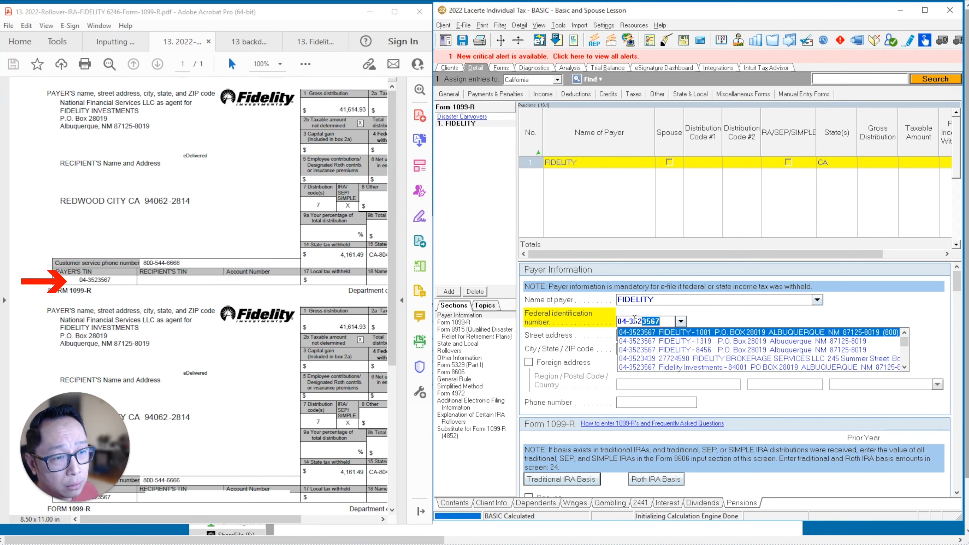
pyautogui.press('Tab')
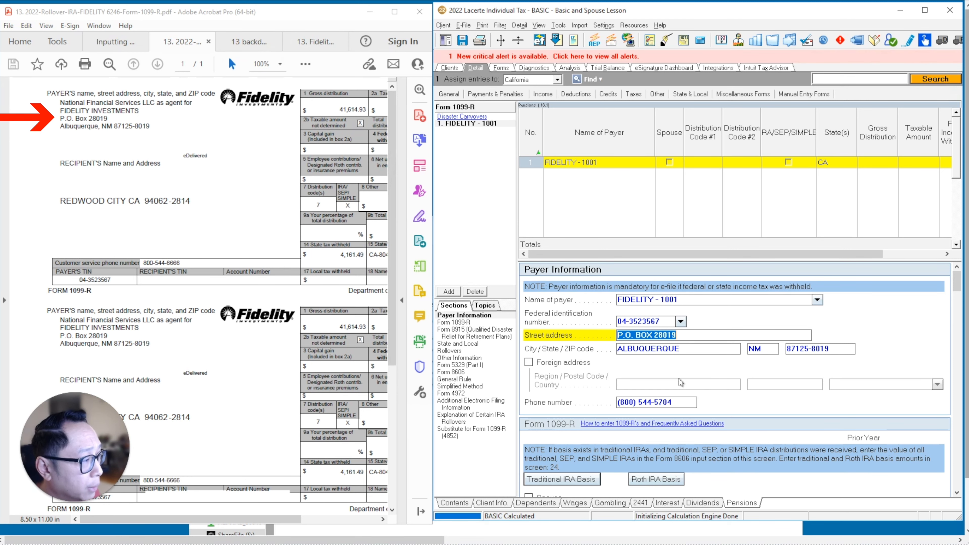
# Enter 41,615 as both the gross distribution (box 1) and the taxable amount (box 2a) of the Fidelity 1099-R.
pyautogui.scroll(-5, 714, 359)
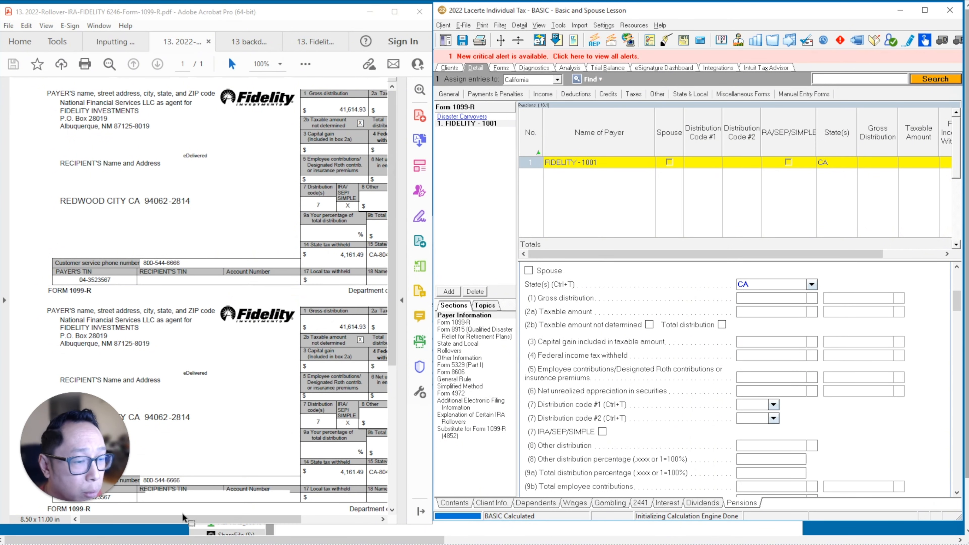
pyautogui.moveTo(184, 519); pyautogui.dragTo(262, 519)
pyautogui.scroll(-3, 293, 392)
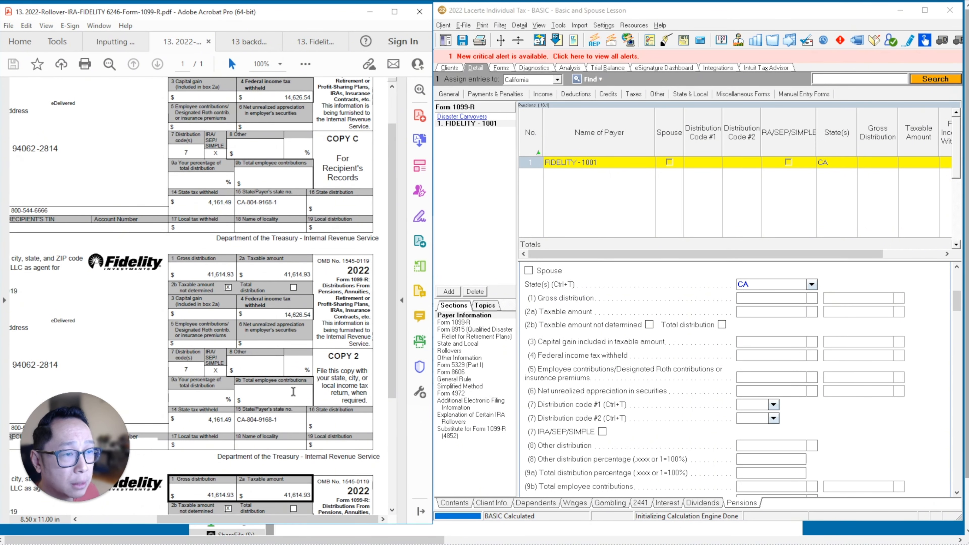
pyautogui.scroll(-1, 293, 392)
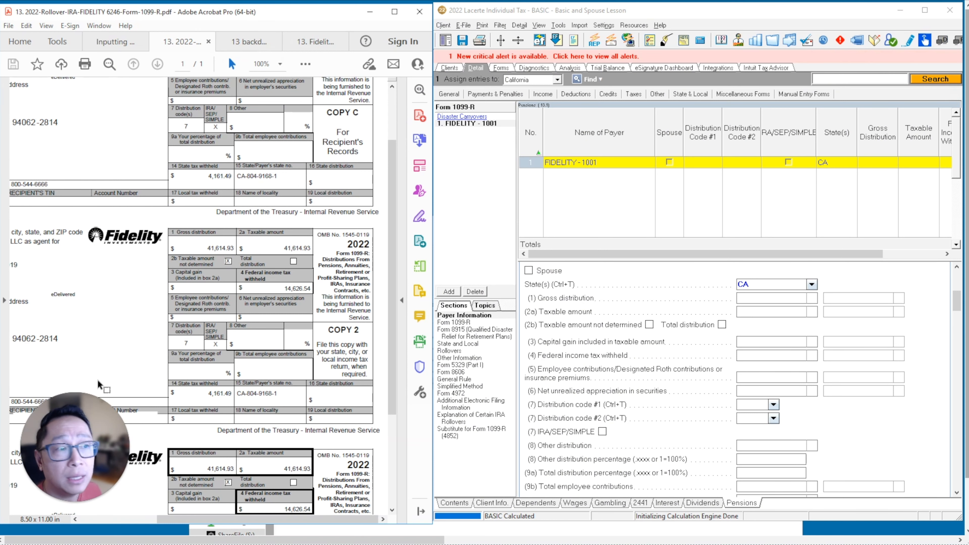
pyautogui.click(755, 302)
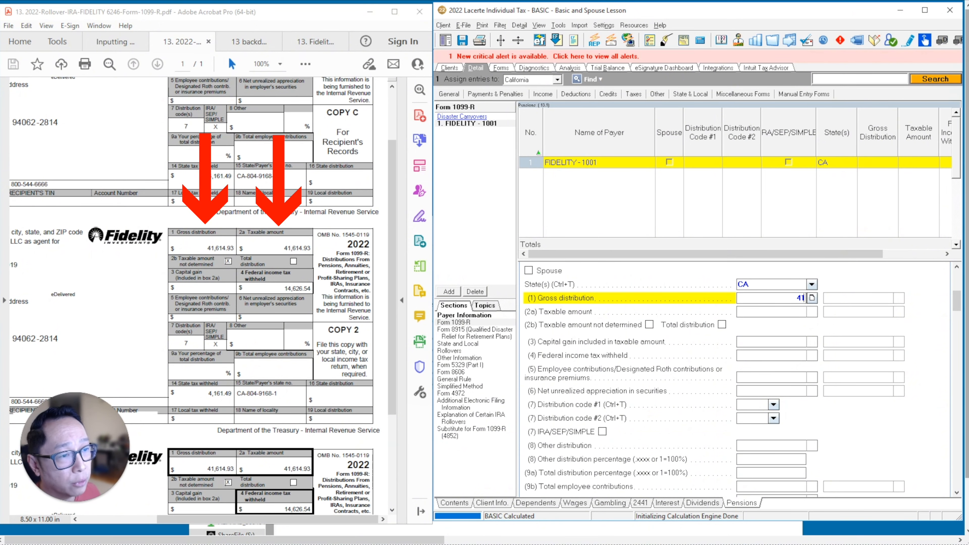
pyautogui.write('5')
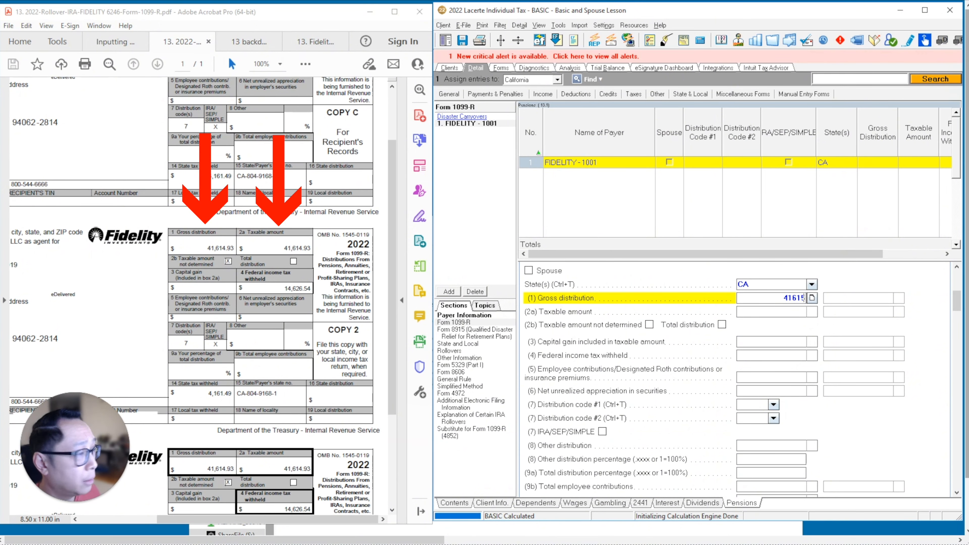
pyautogui.press('Tab')
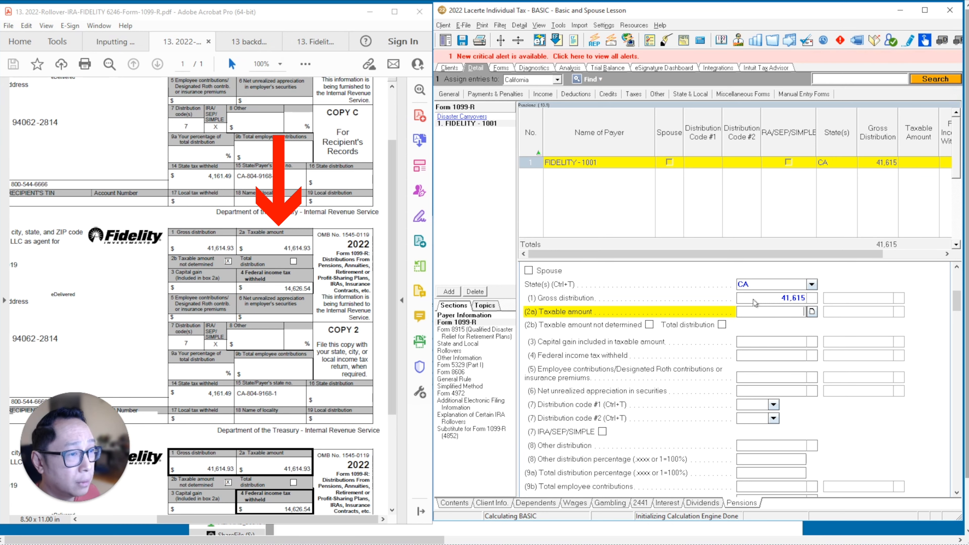
pyautogui.write('41,615')
pyautogui.press('Tab')
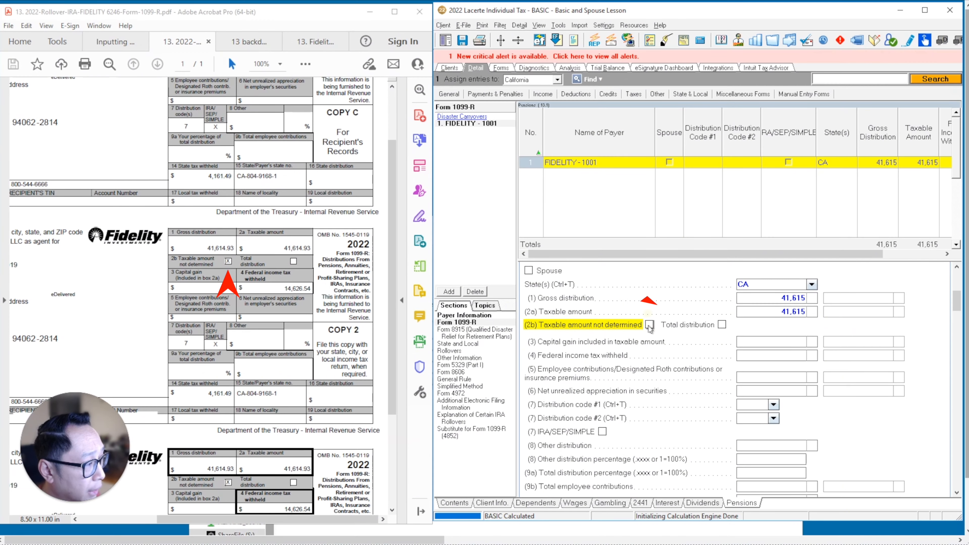
# Mark the taxable amount as not determined (box 2b) and enter federal income tax withheld of 14,627 (box 4).
pyautogui.click(649, 326)
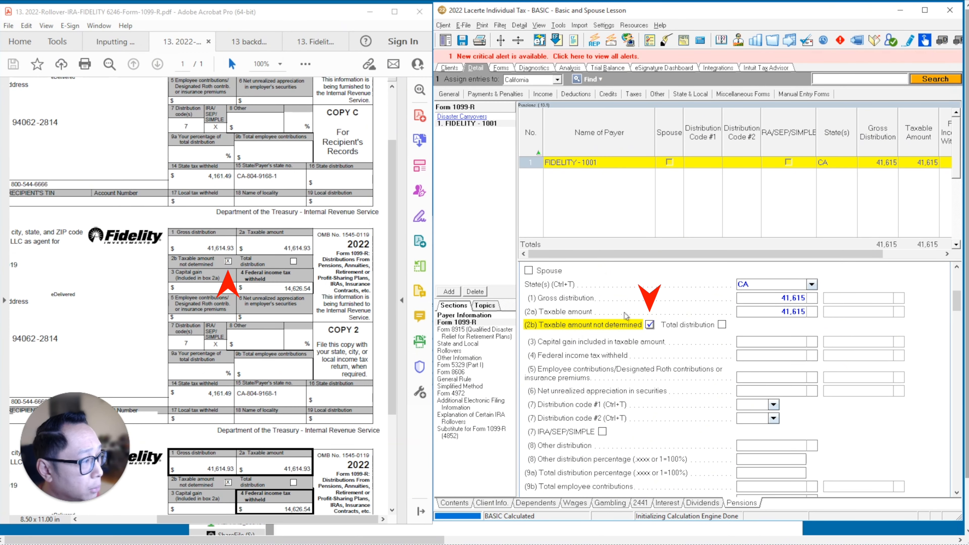
pyautogui.click(776, 342)
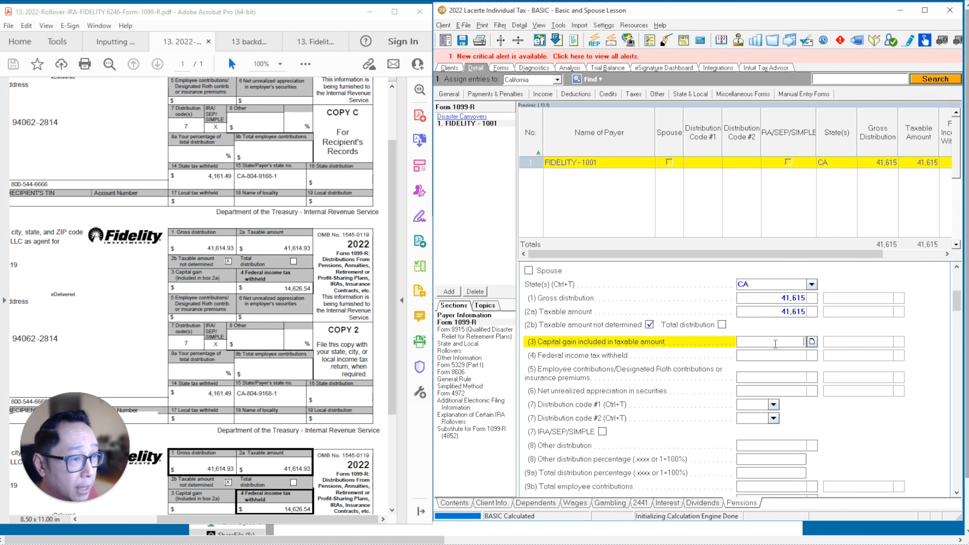
pyautogui.press('Tab')
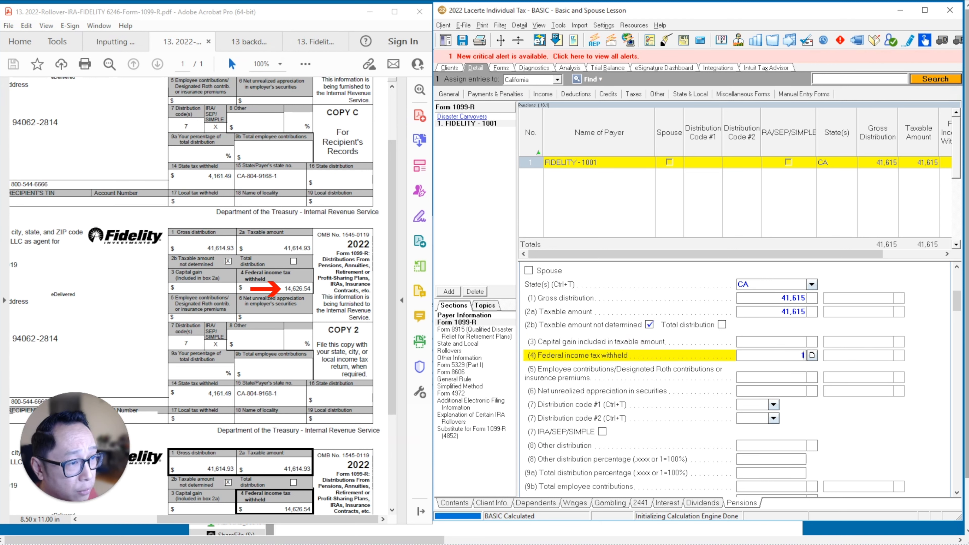
pyautogui.write('14626.54')
pyautogui.press('Tab')
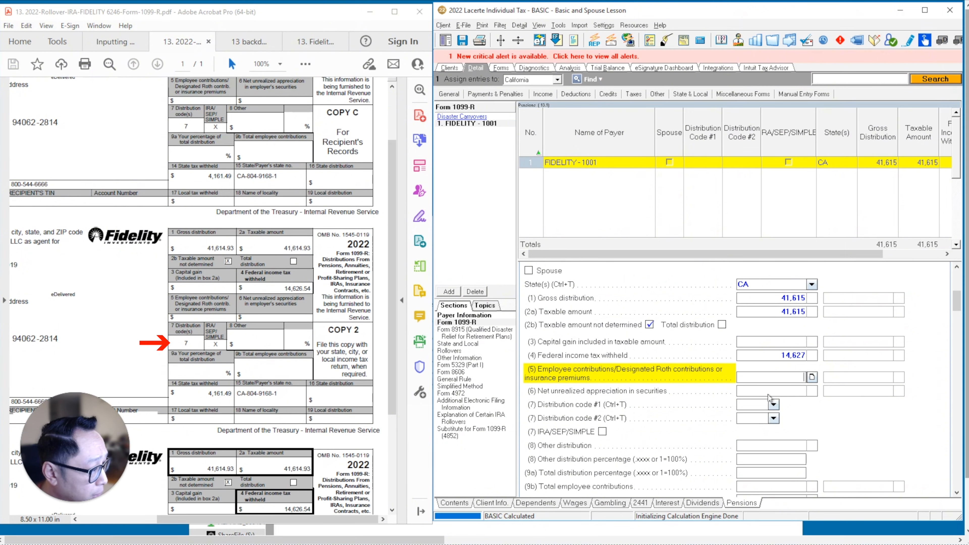
# Set distribution code #1 to 7 - Normal distribution and mark the distribution as IRA/SEP/SIMPLE.
pyautogui.click(773, 405)
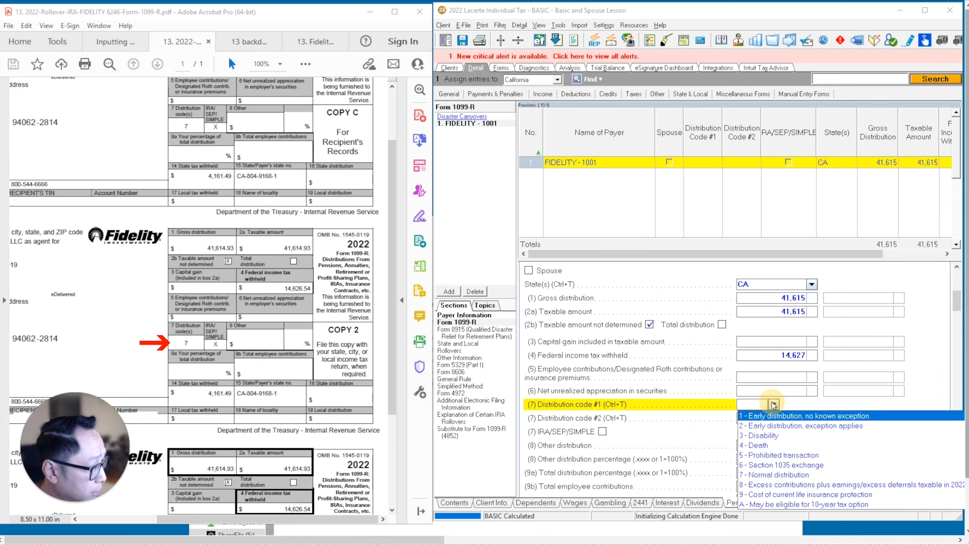
pyautogui.click(757, 477)
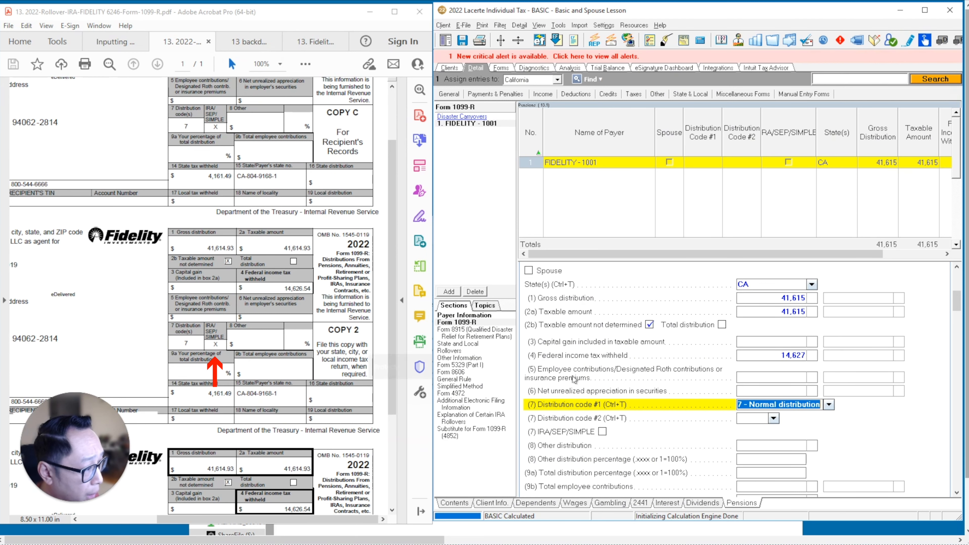
pyautogui.click(601, 438)
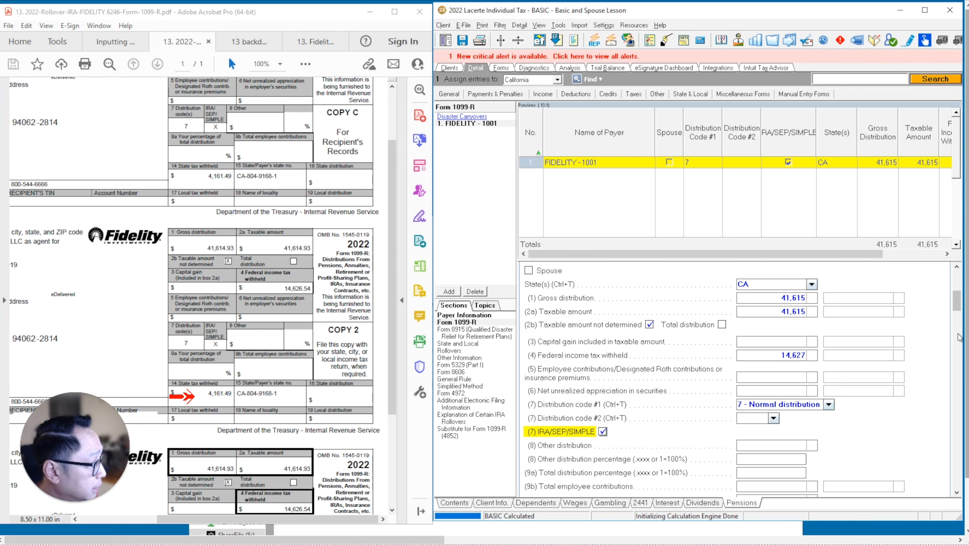
# Enter state tax withheld of 4,161 (box 14) in the State and Local section of the Fidelity entry.
pyautogui.moveTo(958, 302); pyautogui.dragTo(958, 356)
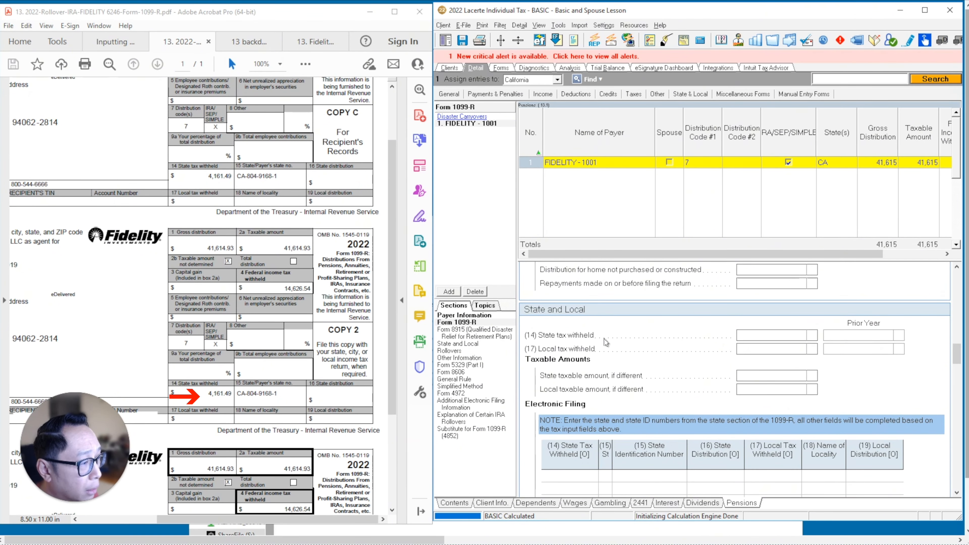
pyautogui.click(790, 337)
pyautogui.write('4')
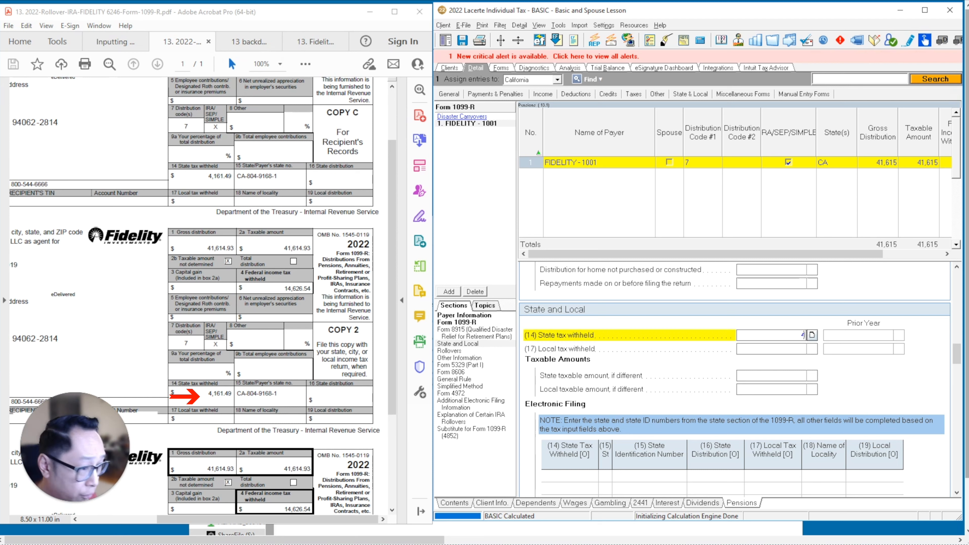
pyautogui.write(',161')
pyautogui.press('Return')
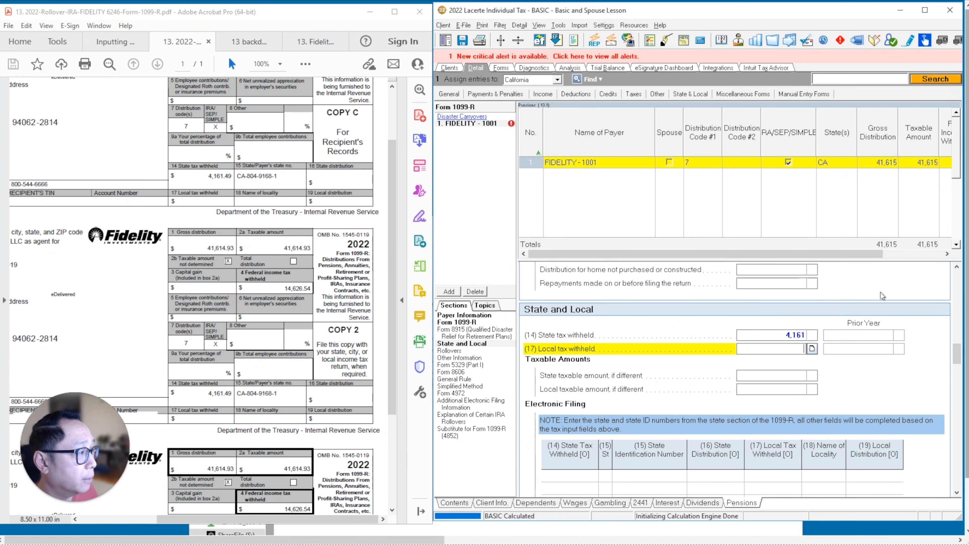
# Show the 13 backdoor PDF and add a second 1099-R with MORGAN STANLEY DOMESTIC HOLDINGS as the payer.
pyautogui.moveTo(957, 356); pyautogui.dragTo(957, 276)
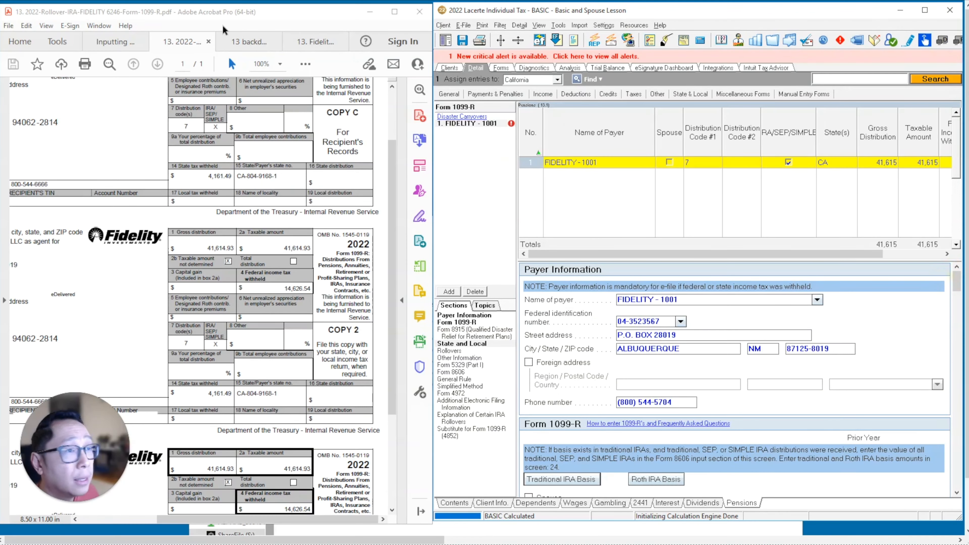
pyautogui.click(249, 41)
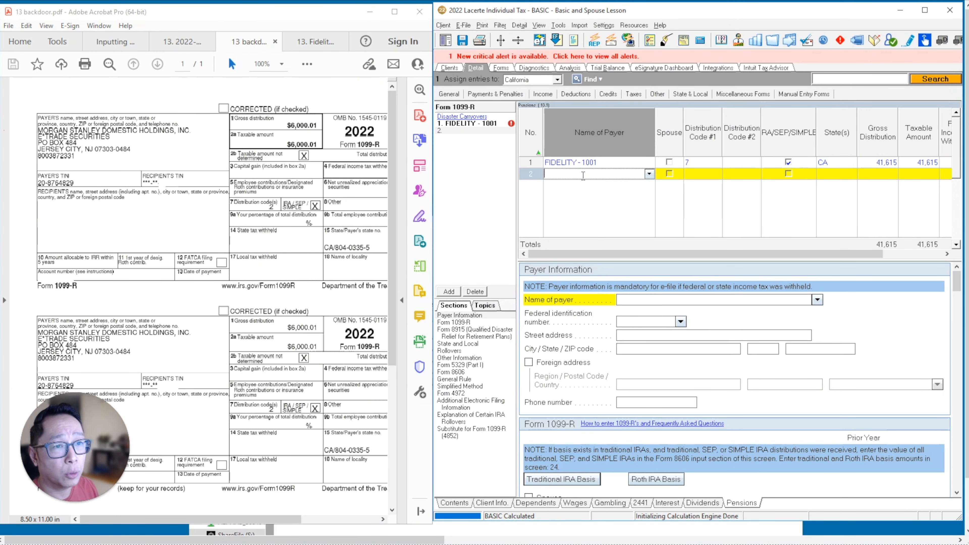
pyautogui.write('MORGAN STANLEY DOMESTIC HOLDINGS')
pyautogui.press('Tab')
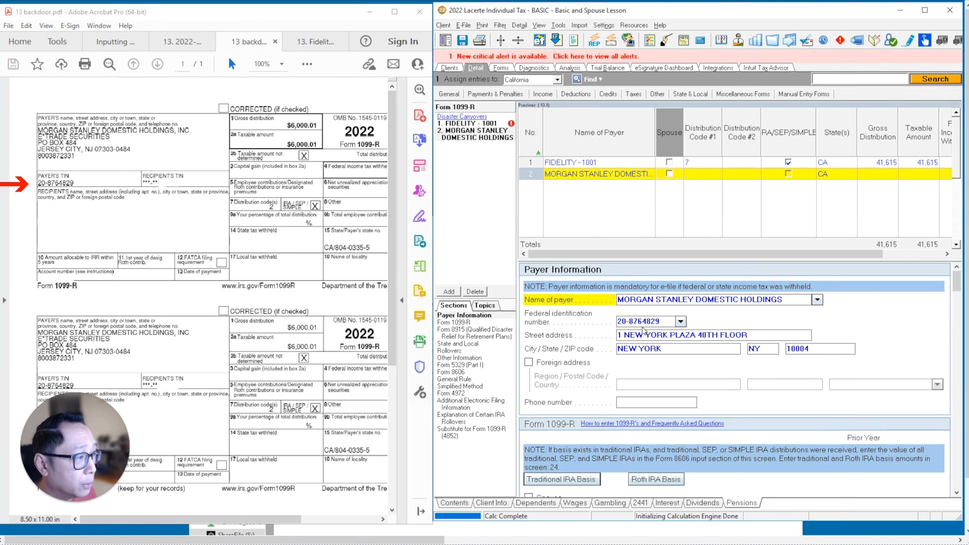
# Replace the payer's street address, city, state and ZIP code with those on the Morgan Stanley 1099-R.
pyautogui.click(652, 341)
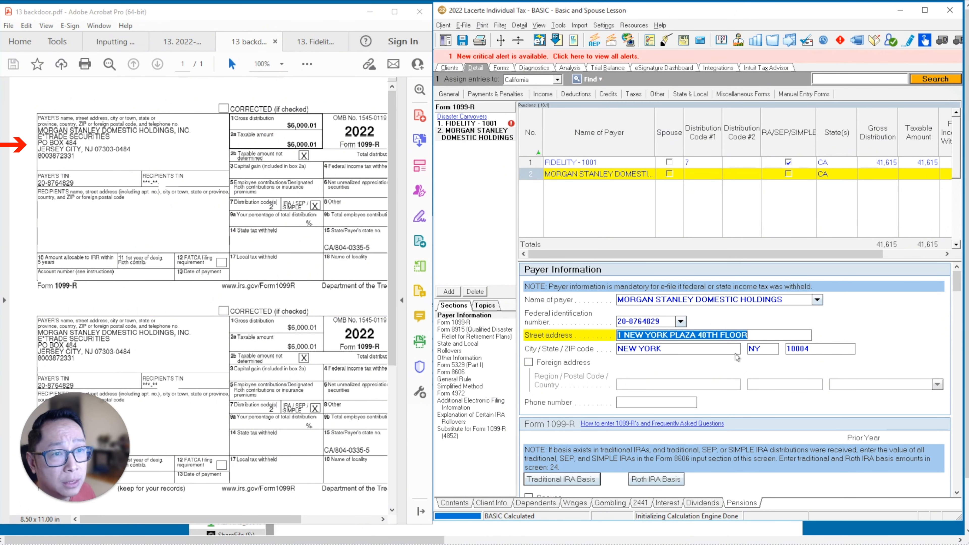
pyautogui.write('PO BOX 484')
pyautogui.press('Return')
pyautogui.write('JERSEY CITY')
pyautogui.press('Tab')
pyautogui.write('NJ')
pyautogui.press('Tab')
pyautogui.write('07303')
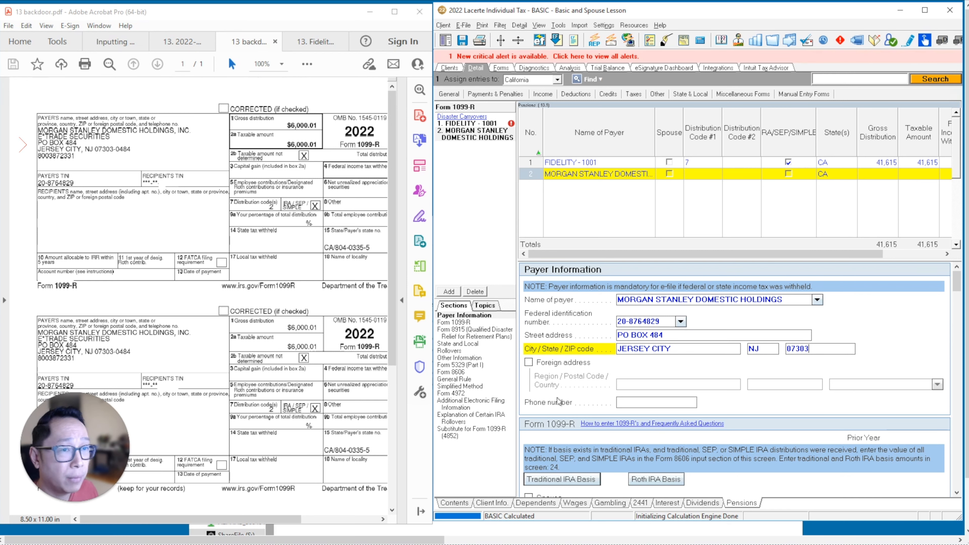
# Enter the payer's phone number from the Morgan Stanley 1099-R in the payer information.
pyautogui.click(628, 404)
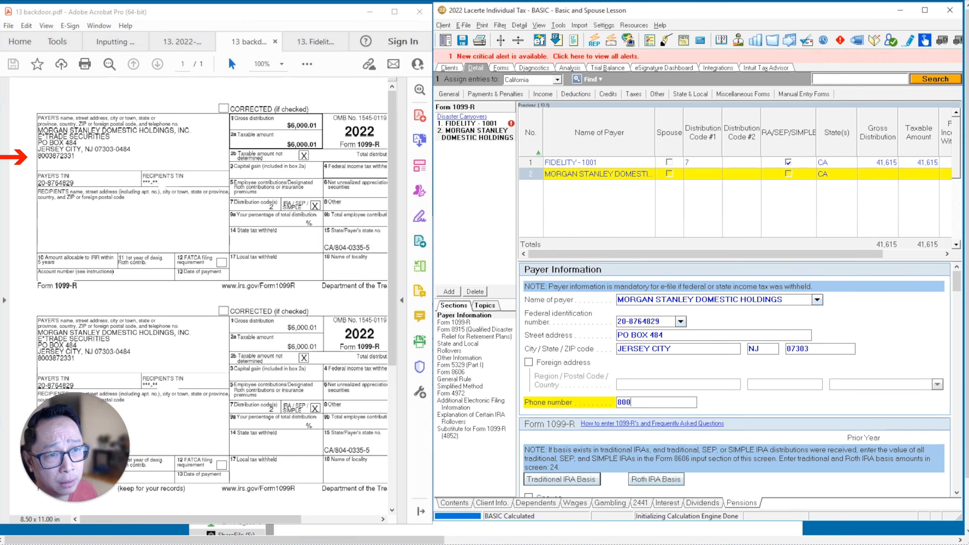
pyautogui.press('Return')
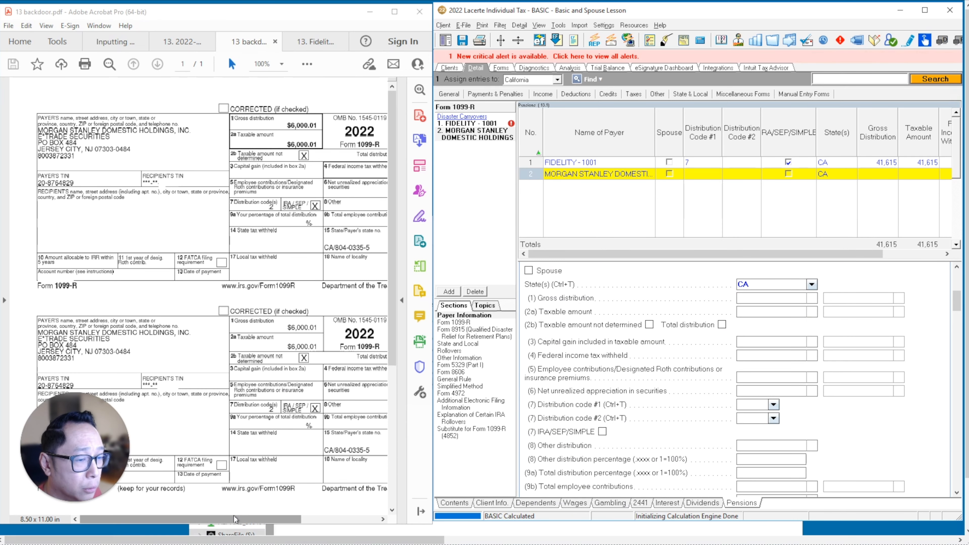
# Enter 6,000 as both gross distribution and taxable amount, and mark taxable amount not determined and total distribution (box 2b).
pyautogui.moveTo(233, 515); pyautogui.dragTo(295, 522)
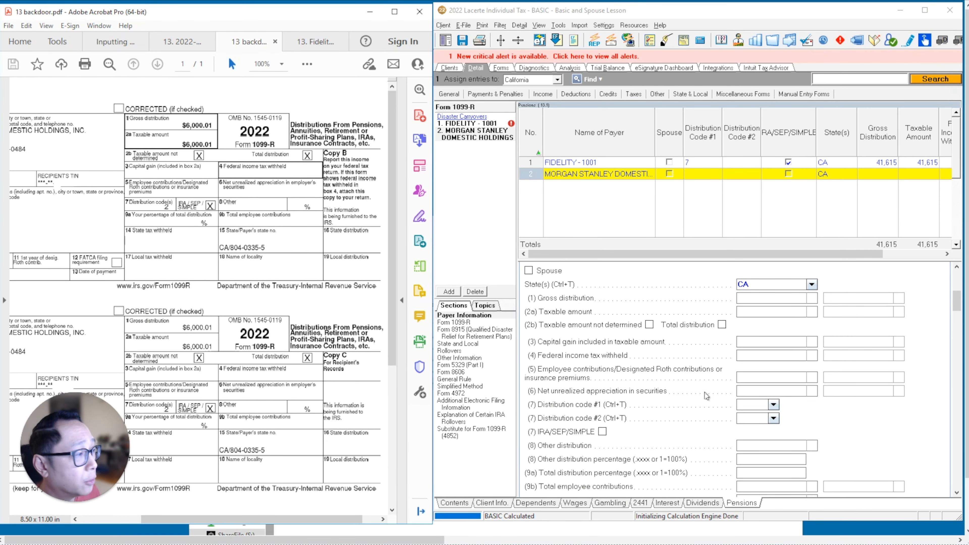
pyautogui.click(757, 301)
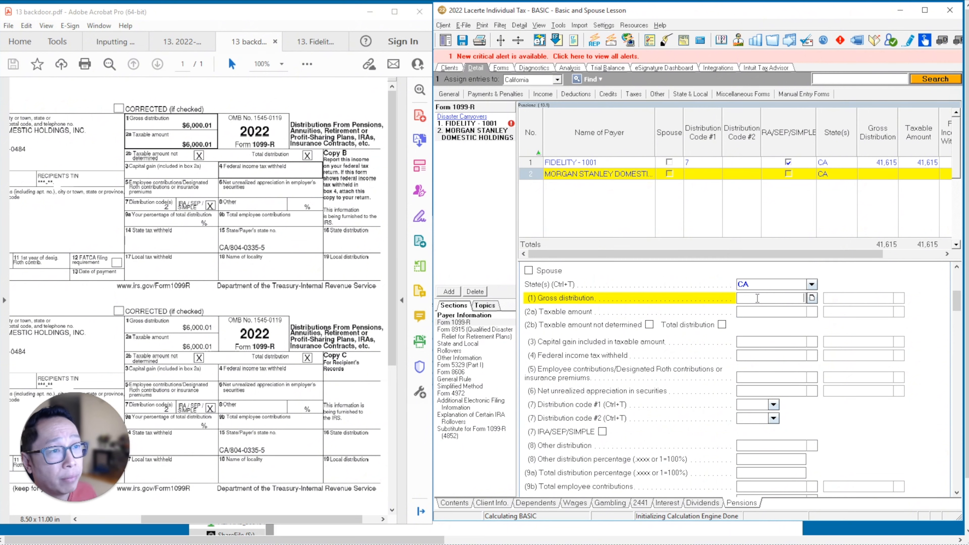
pyautogui.write('6000')
pyautogui.press('Return')
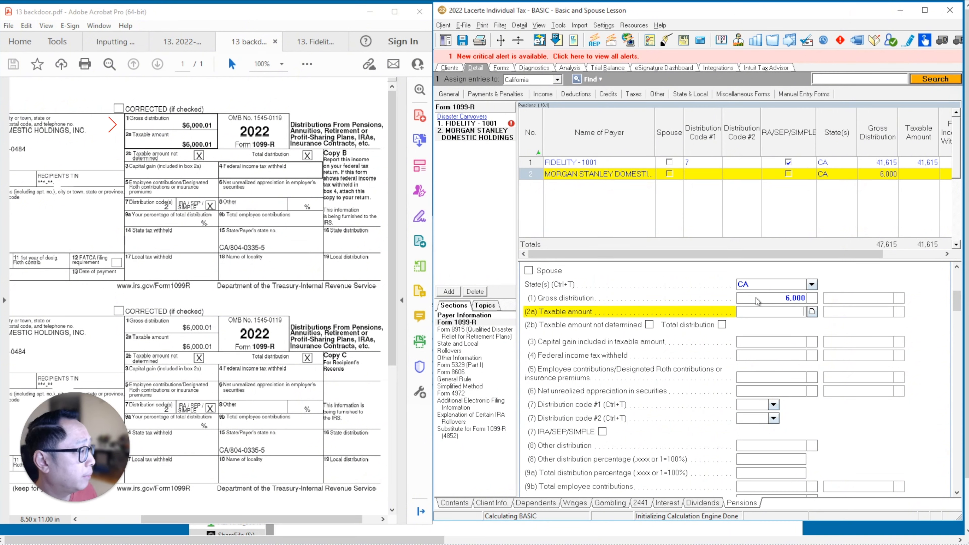
pyautogui.write('6,000')
pyautogui.press('Return')
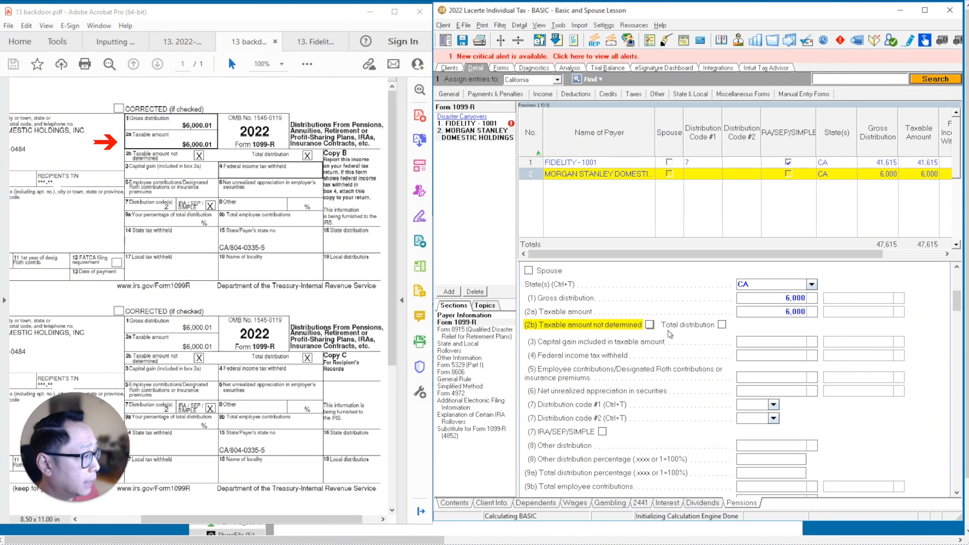
pyautogui.click(649, 325)
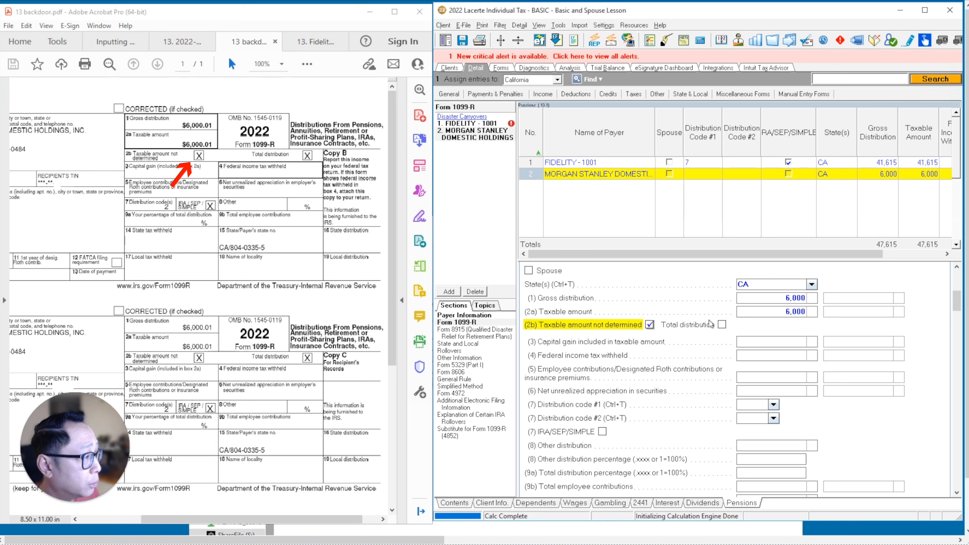
pyautogui.click(721, 325)
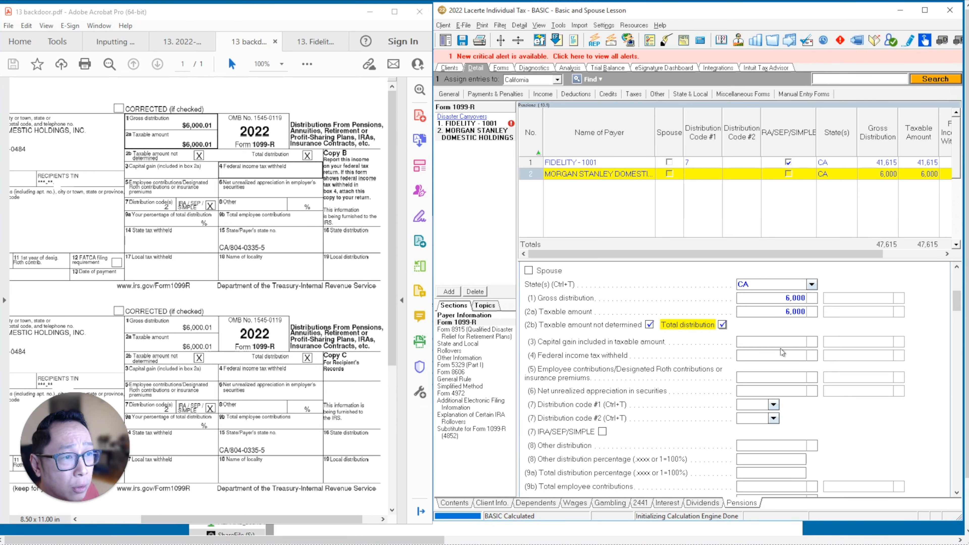
# Set distribution code #1 to 2 - Early distribution, exception applies, and mark the distribution as IRA/SEP/SIMPLE.
pyautogui.click(773, 405)
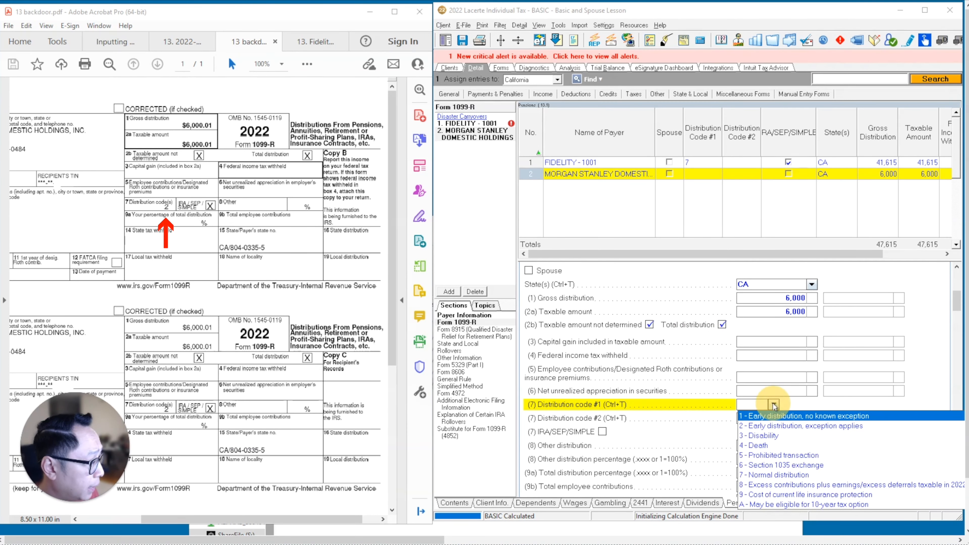
pyautogui.click(760, 428)
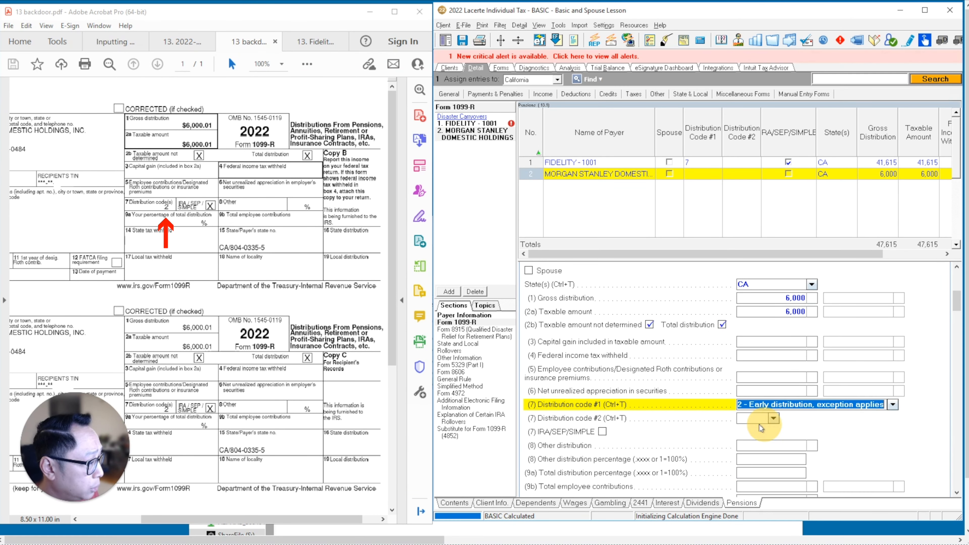
pyautogui.click(602, 432)
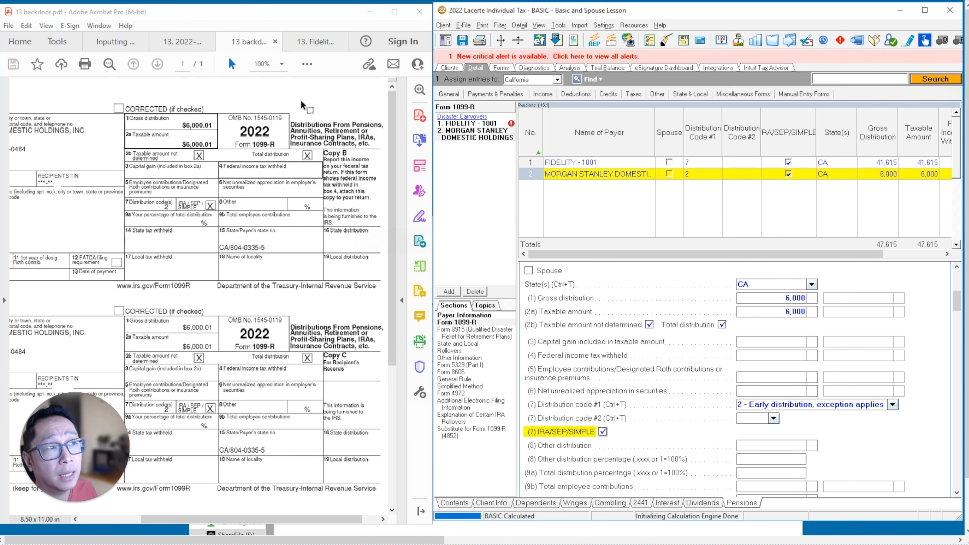
# Show the 13. Fidelity - 1099-R (2022) PDF and add a third 1099-R with FIDELITY INVESTMENTS as the payer.
pyautogui.click(306, 42)
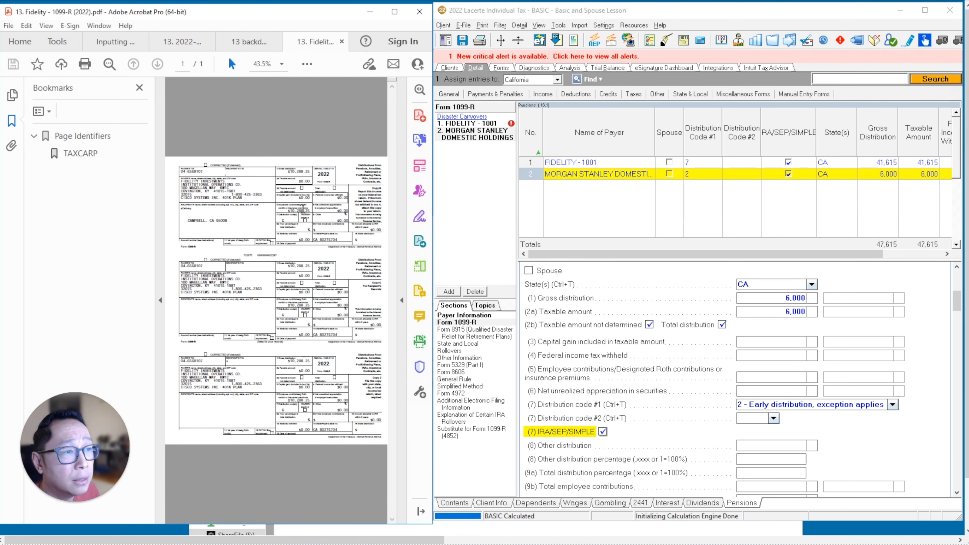
pyautogui.click(139, 88)
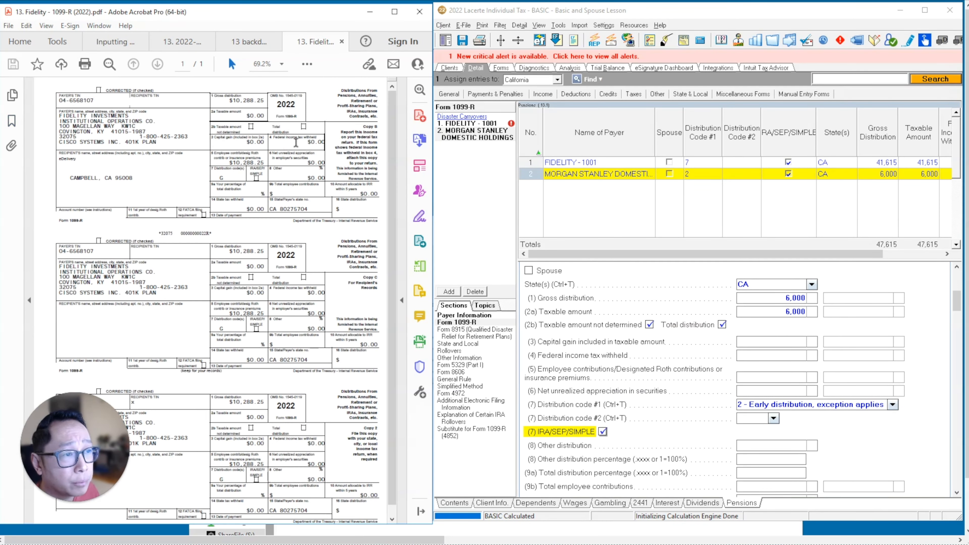
pyautogui.click(451, 291)
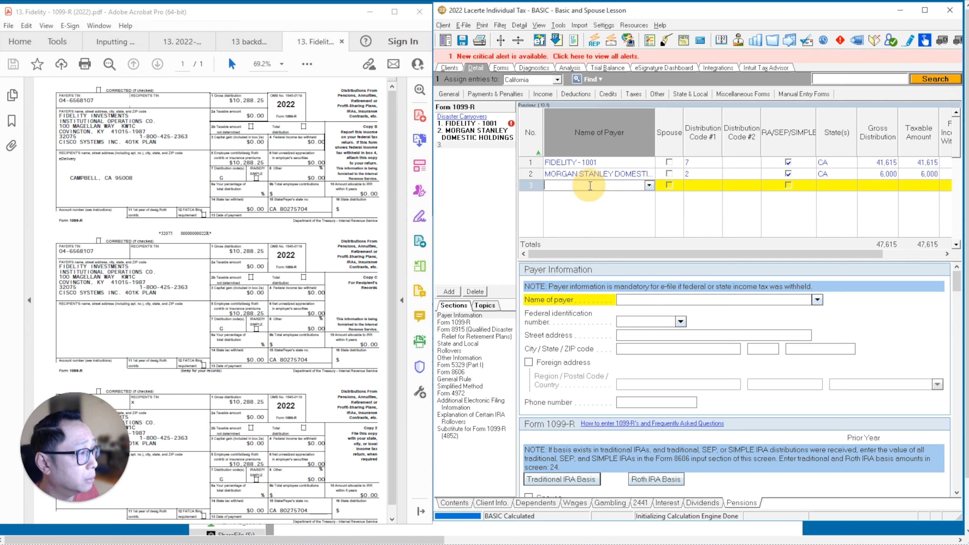
pyautogui.write('FIDELITY')
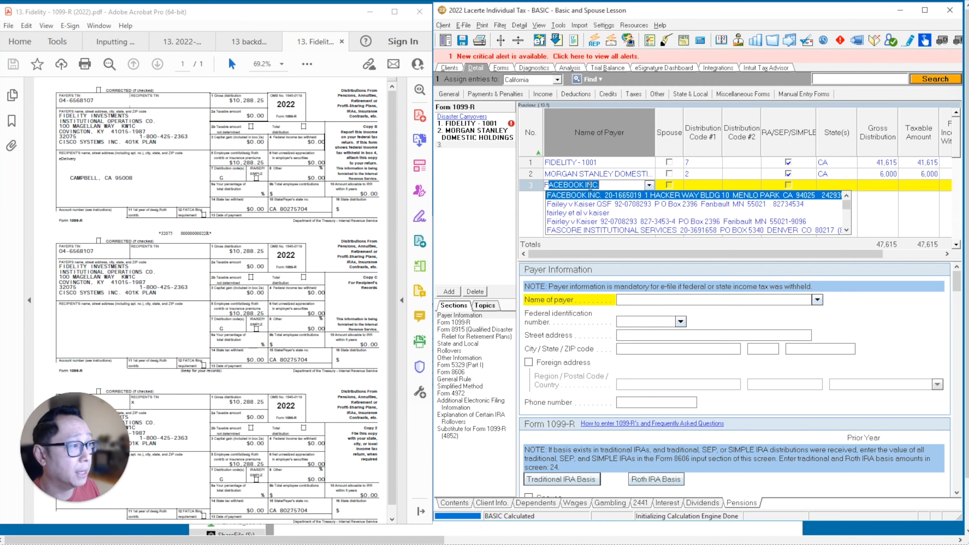
pyautogui.write(' INVESTMENTS')
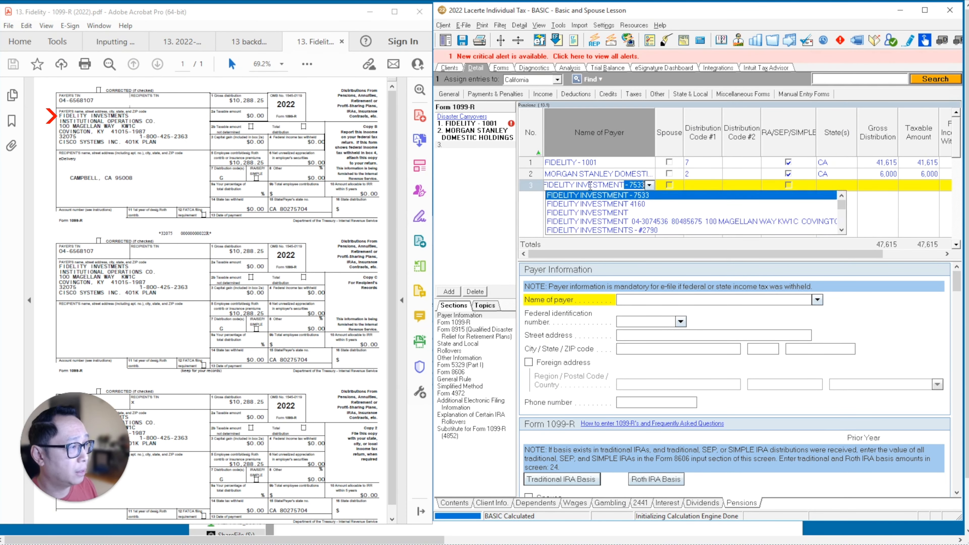
pyautogui.press('Return')
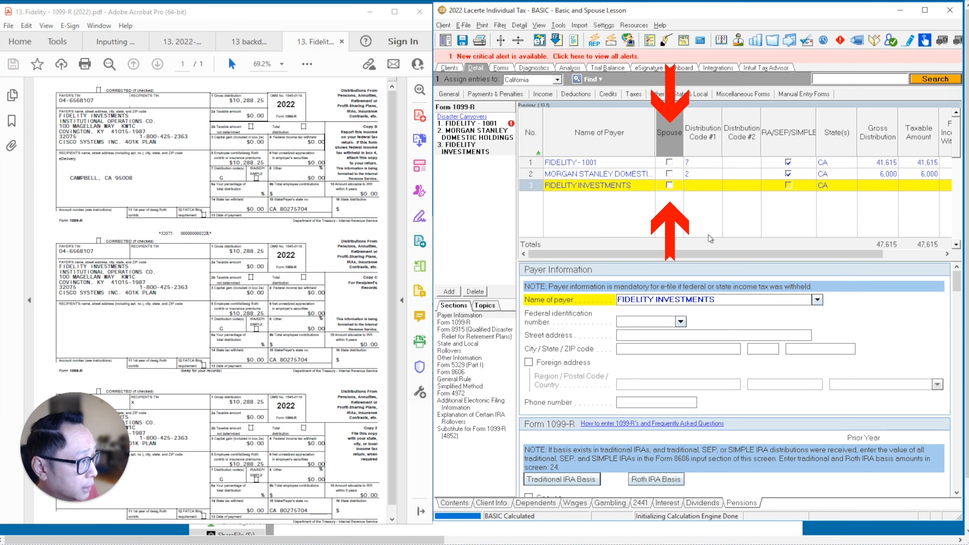
# Fill in the third payer's federal identification number, accepting the saved FIDELITY 2523 details, and enter the payer's phone number.
pyautogui.click(643, 321)
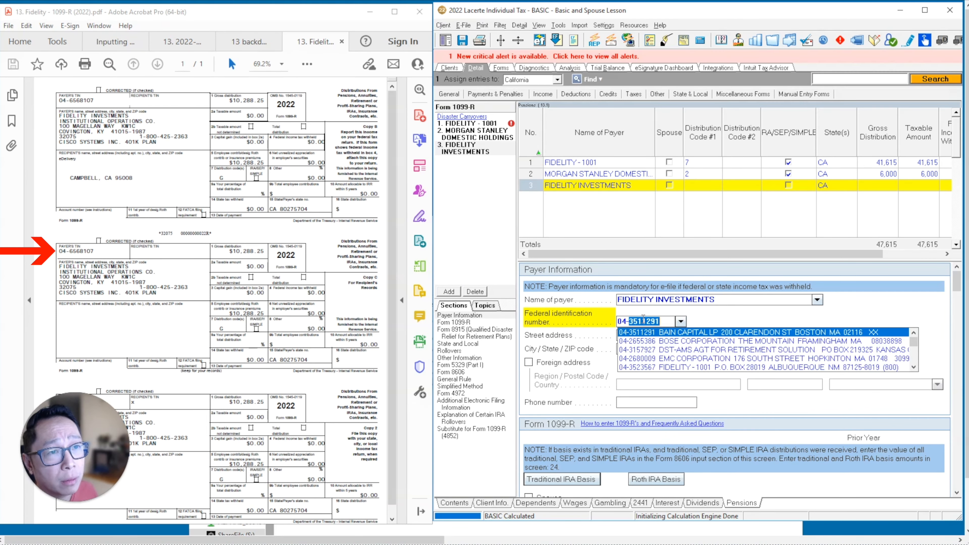
pyautogui.press('Return')
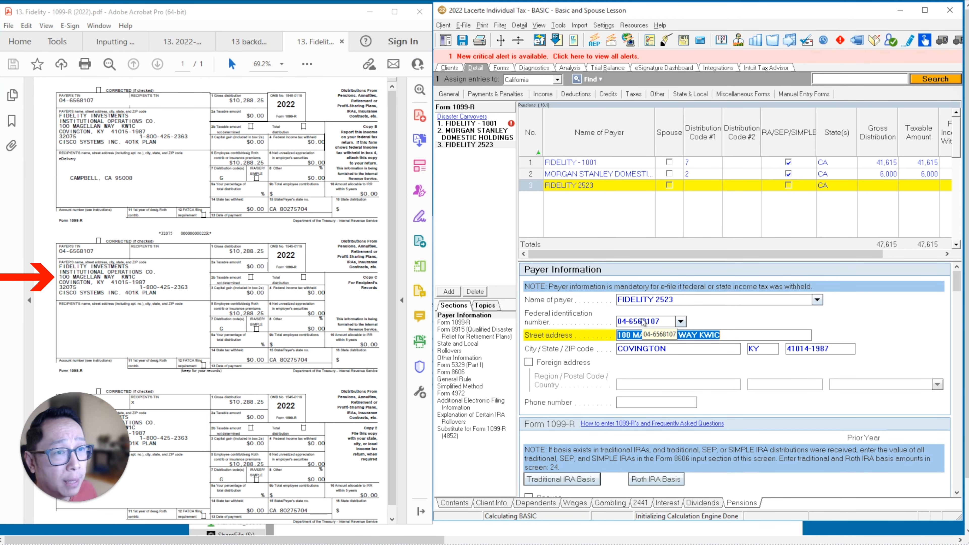
pyautogui.scroll(-3, 641, 290)
pyautogui.click(641, 289)
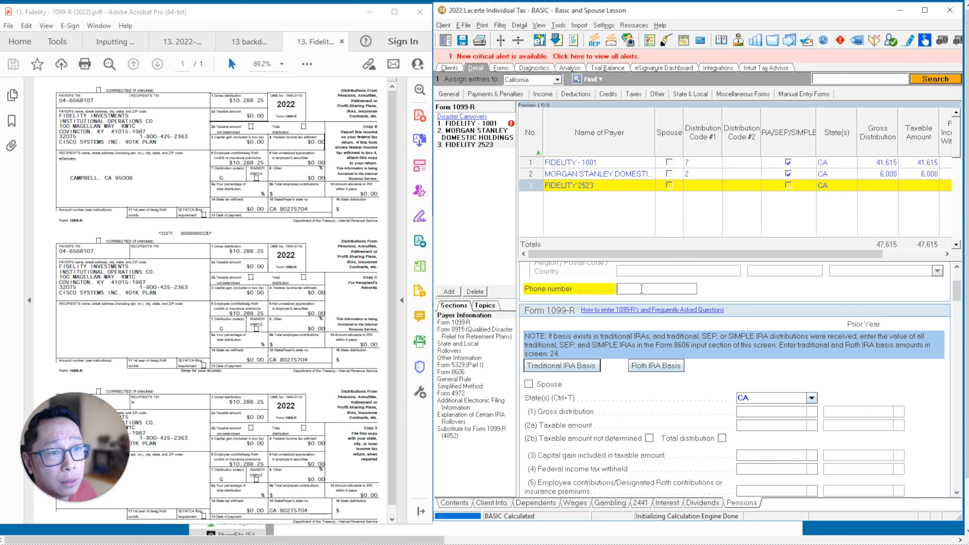
pyautogui.press('Return')
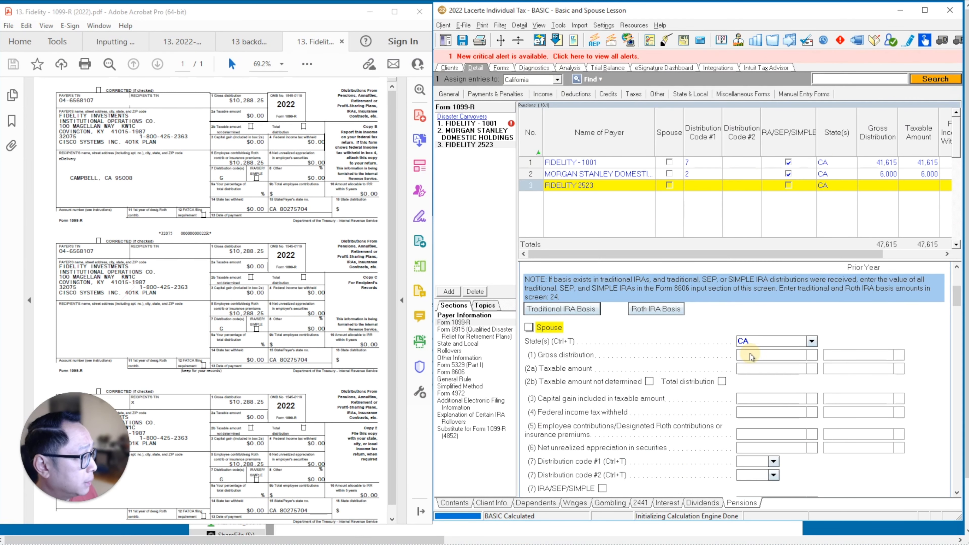
# Enter a gross distribution of 10,288, a taxable amount of 0, and employee contributions/designated Roth contributions of 10,288 (box 5).
pyautogui.click(750, 355)
pyautogui.write('10288')
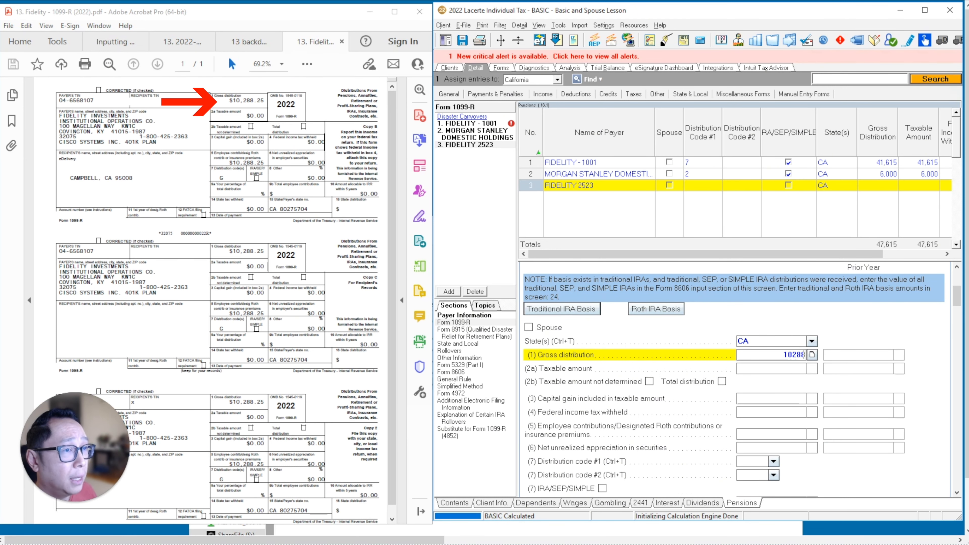
pyautogui.press('Return')
pyautogui.write('0')
pyautogui.press('Return')
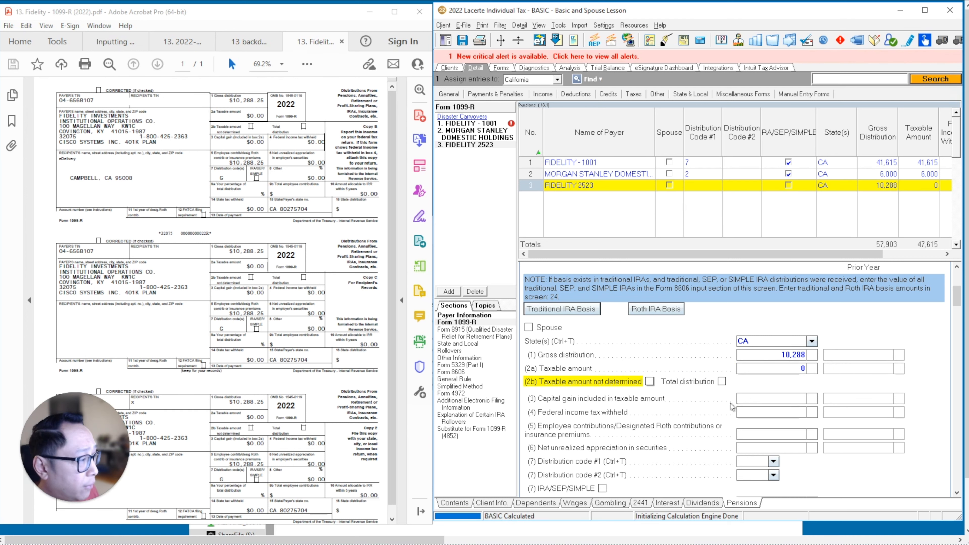
pyautogui.click(754, 437)
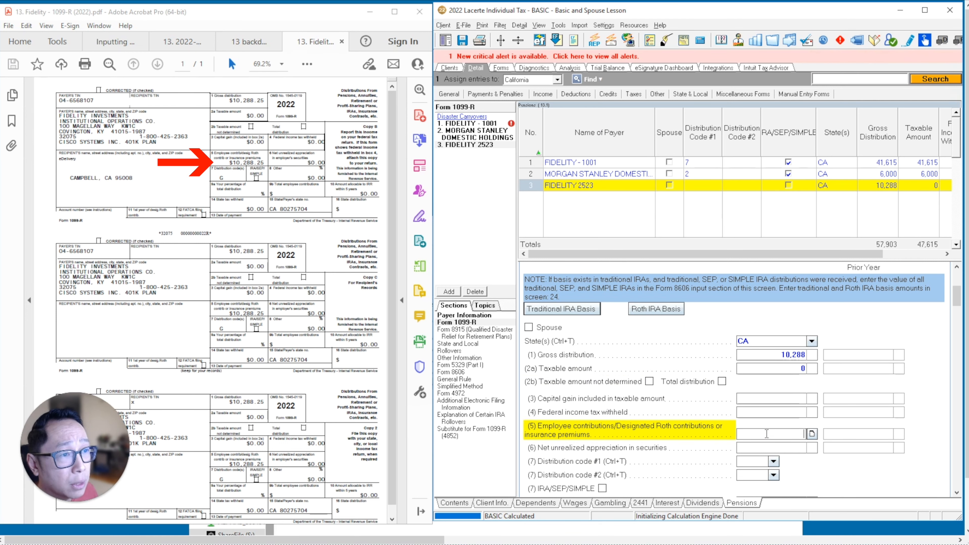
pyautogui.write('10,288')
pyautogui.press('Tab')
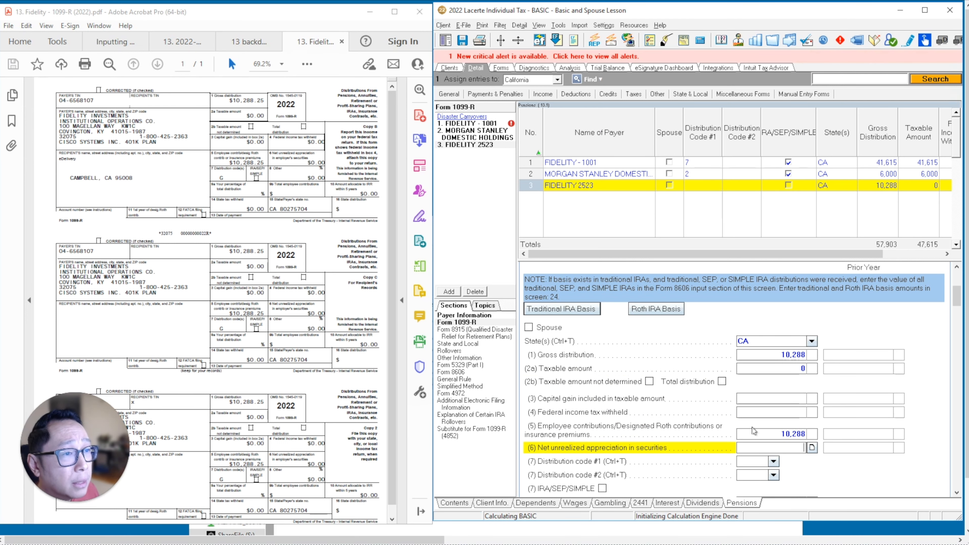
# Set distribution code #1 of the third 1099-R to G - Direct rollover and rollover contribution.
pyautogui.scroll(-2, 753, 434)
pyautogui.click(770, 406)
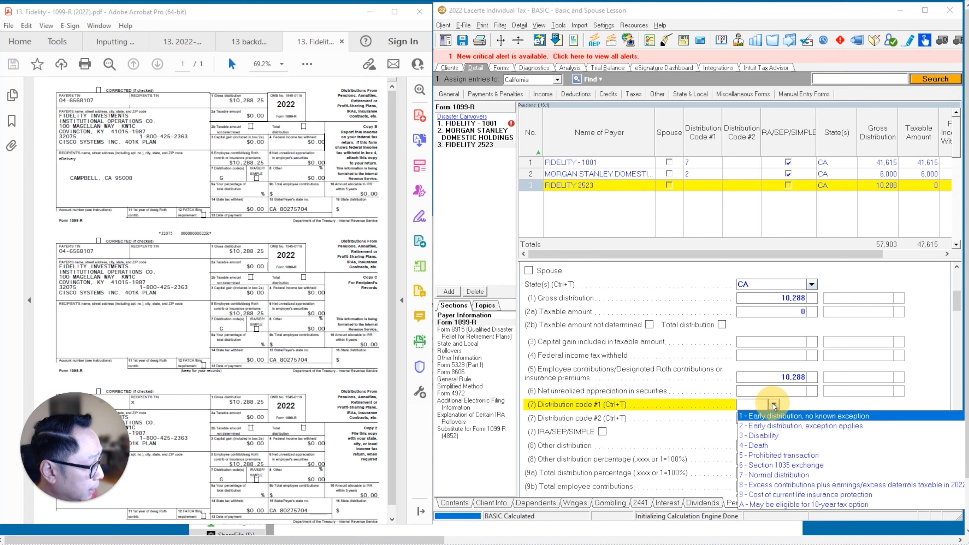
pyautogui.scroll(-1, 767, 474)
pyautogui.scroll(-2, 768, 474)
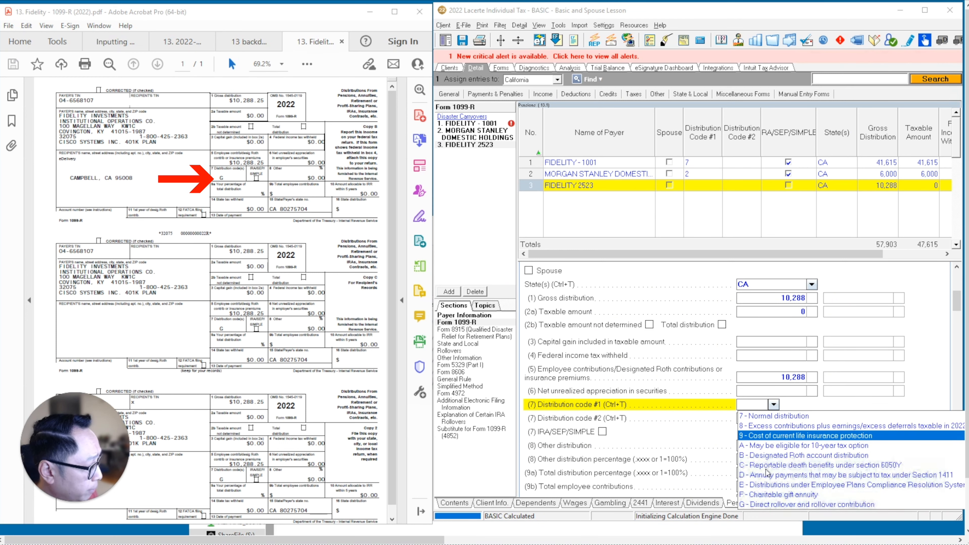
pyautogui.click(767, 475)
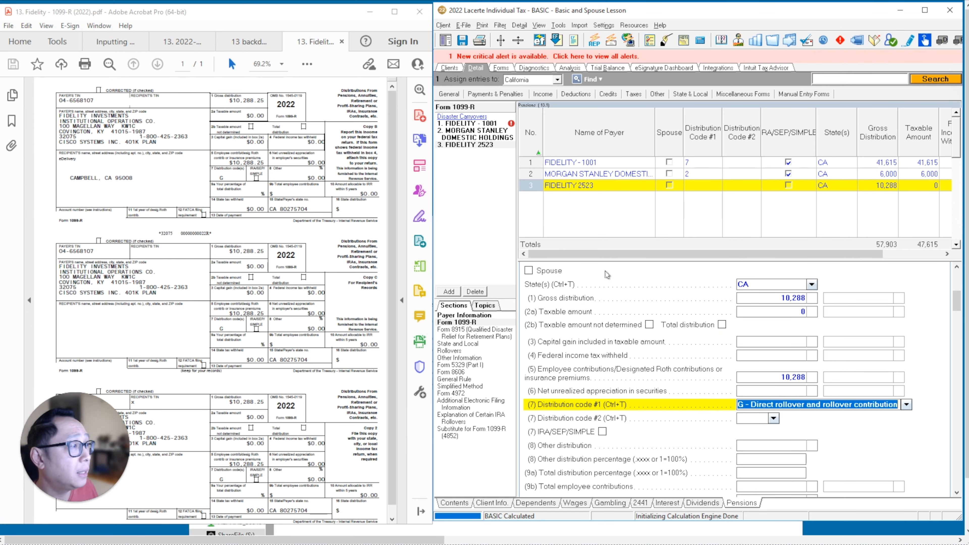
# Look up the 1099-R row in the Inputting guide PDF and review the IRA and pension lines on Form 1040.
pyautogui.click(123, 41)
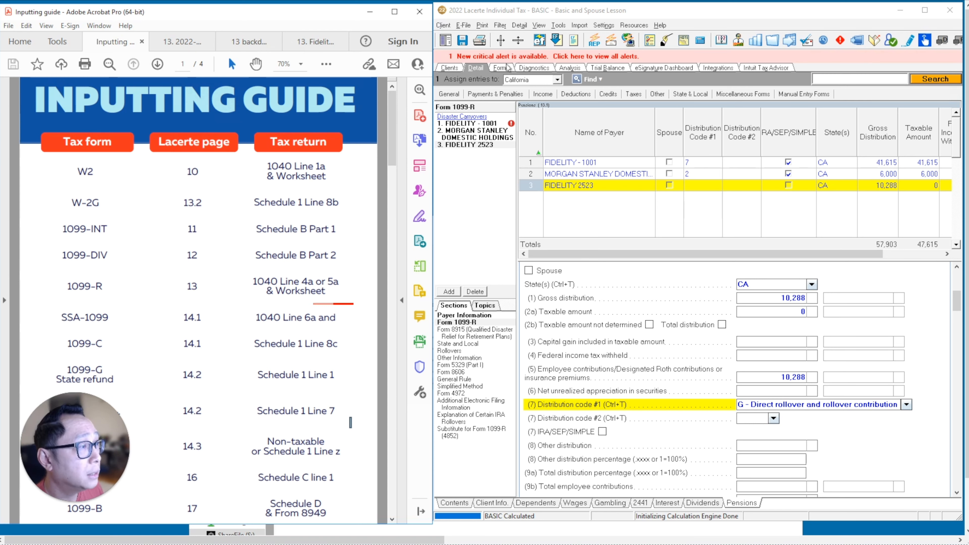
pyautogui.click(499, 68)
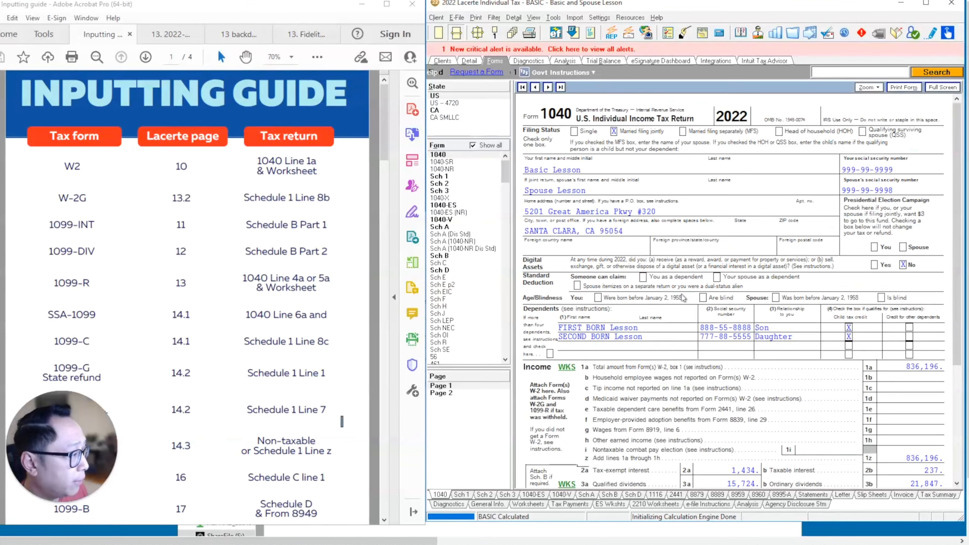
pyautogui.scroll(-3, 718, 268)
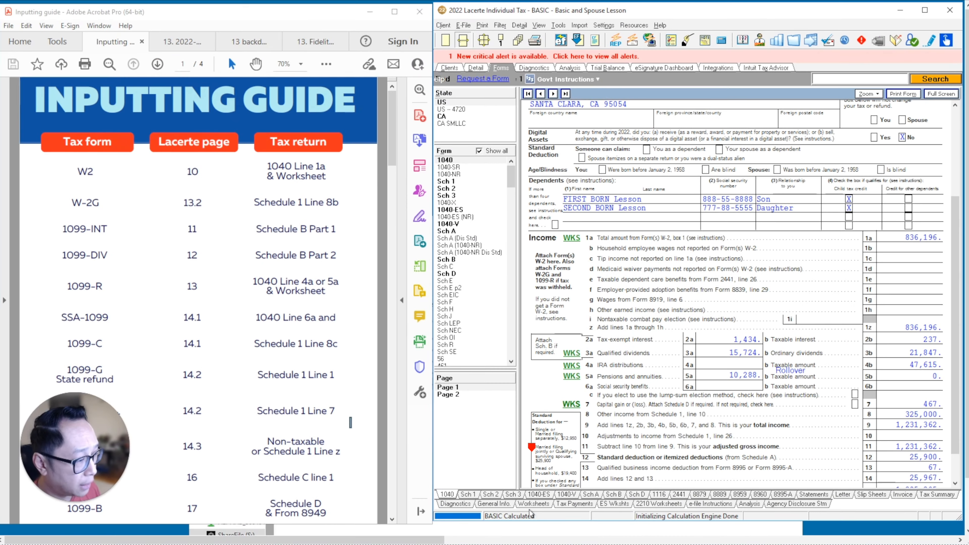
# Check the Fidelity IRA row on the Federal Worksheets against the rollover IRA 1099-R, ticking off its distribution, federal and state withholding amounts.
pyautogui.click(496, 506)
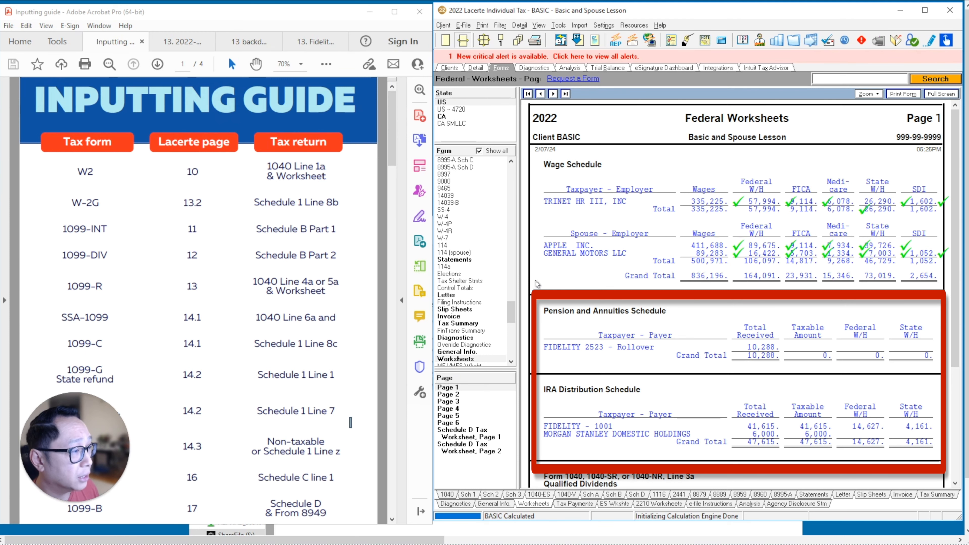
pyautogui.click(183, 41)
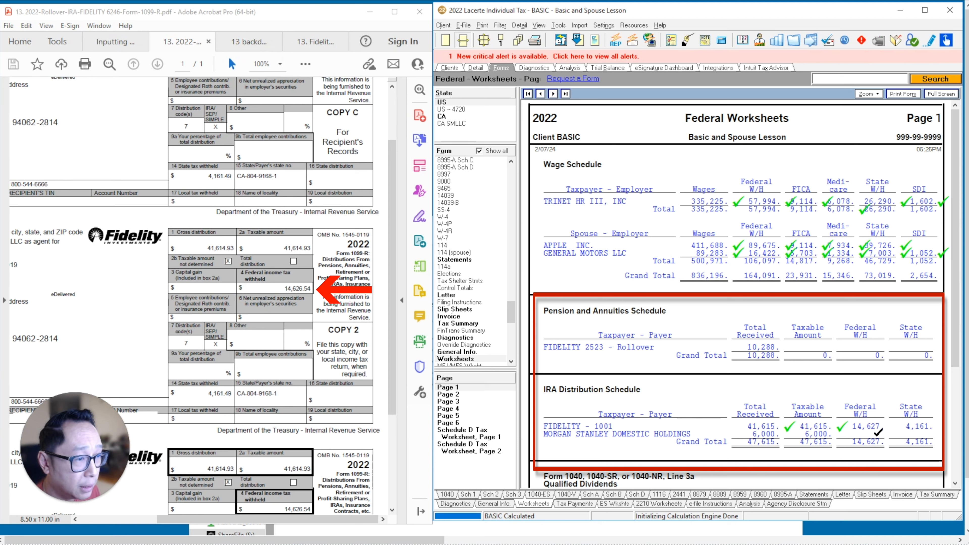
pyautogui.click(894, 427)
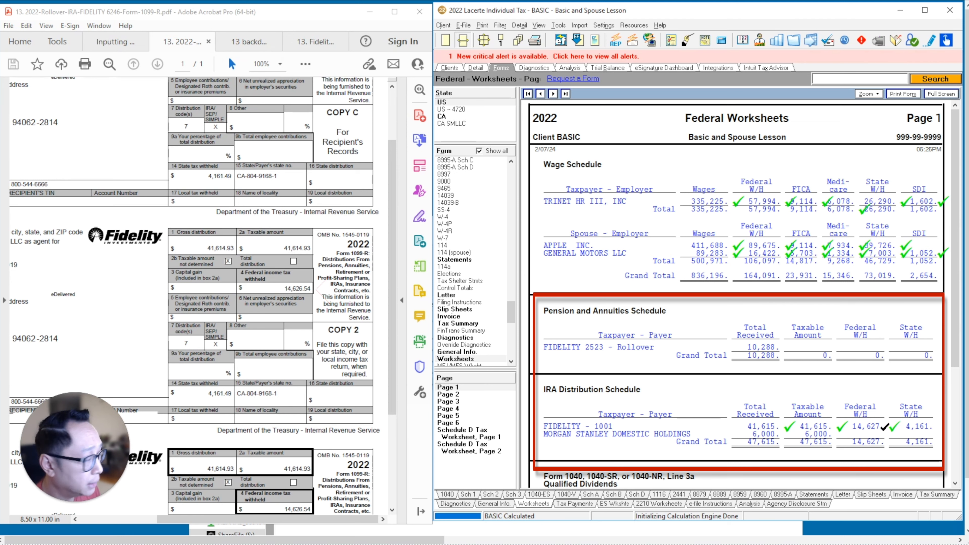
pyautogui.click(939, 426)
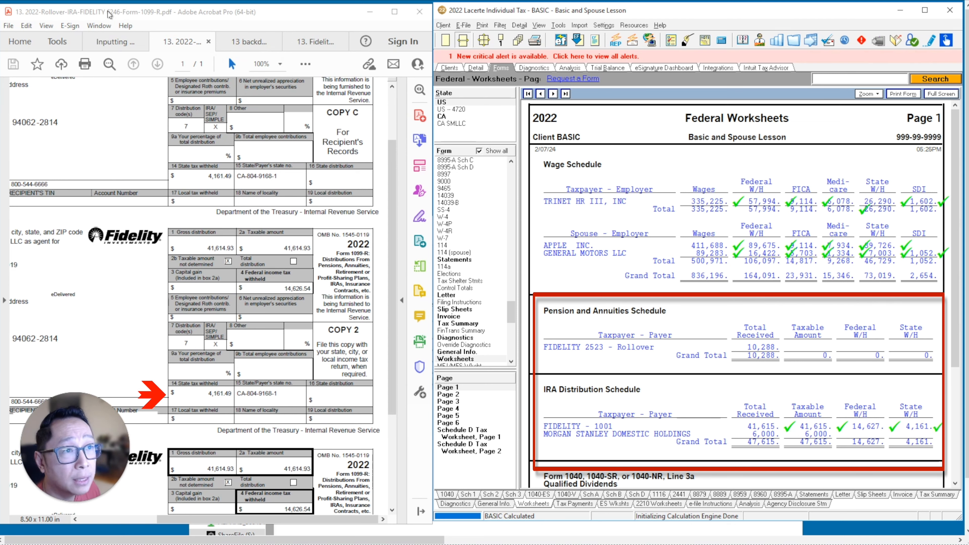
# Compare the Morgan Stanley row of the IRA Distribution Schedule with the backdoor 1099-R and tick off its total received and taxable amount.
pyautogui.click(242, 44)
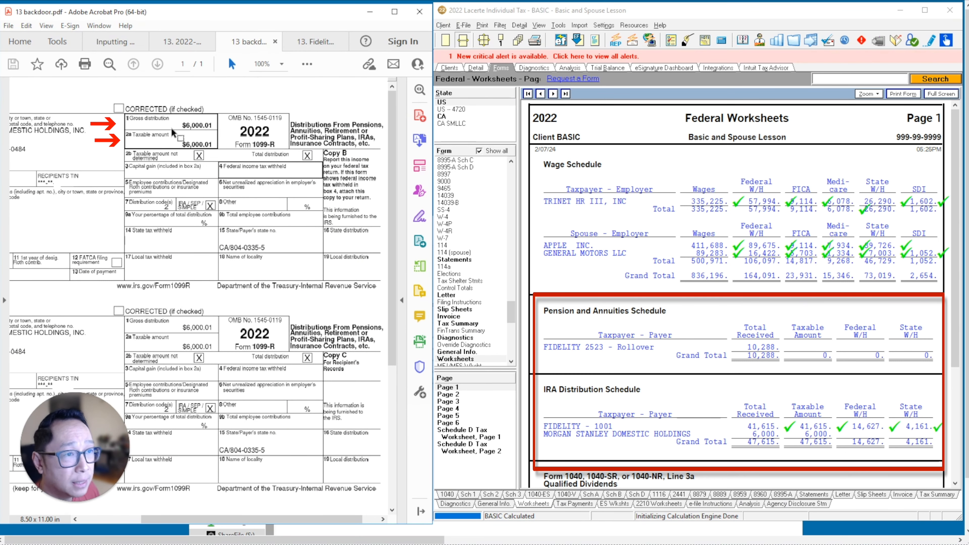
pyautogui.click(765, 433)
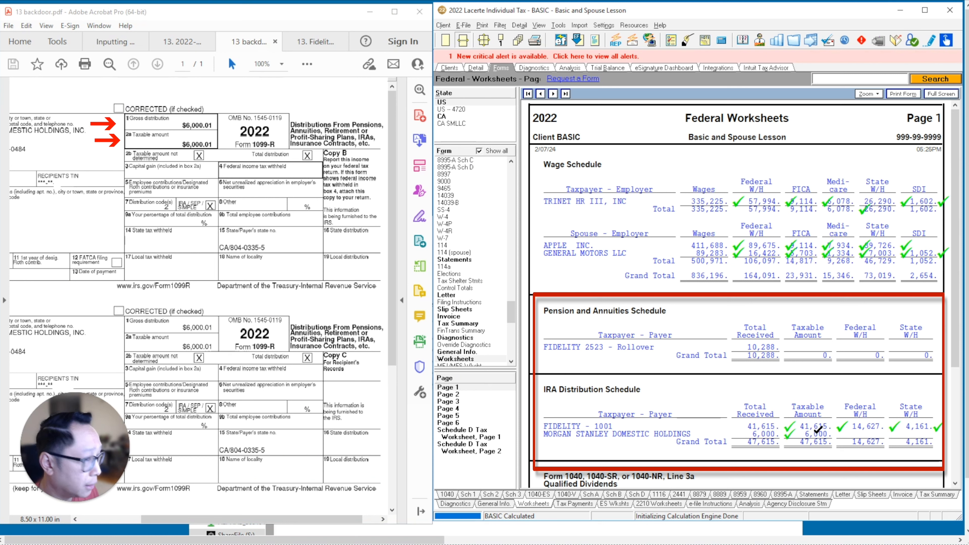
pyautogui.click(816, 433)
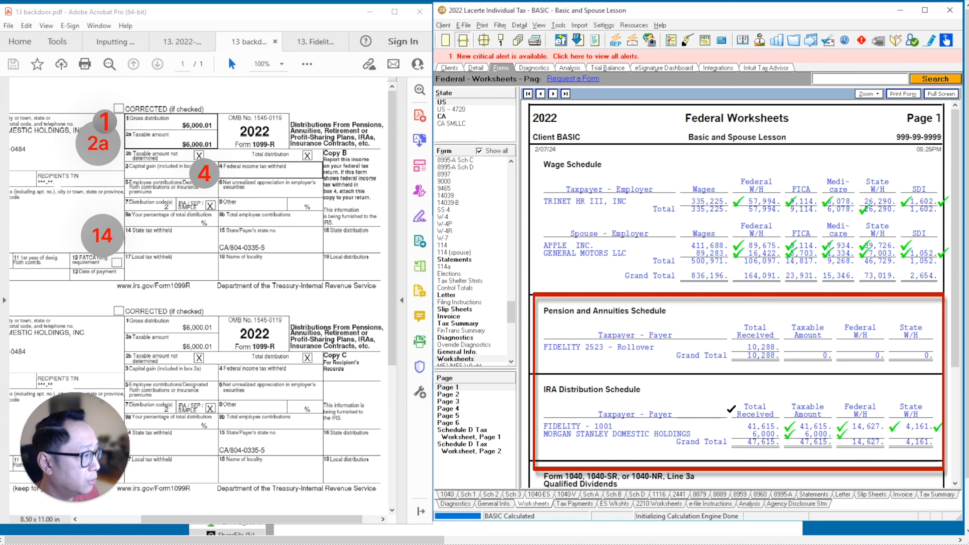
# Tick off the pension schedule's Fidelity rollover total against the Fidelity 401k 1099-R, and recheck the IRA/SEP/SIMPLE box on the other two 1099-Rs.
pyautogui.click(315, 42)
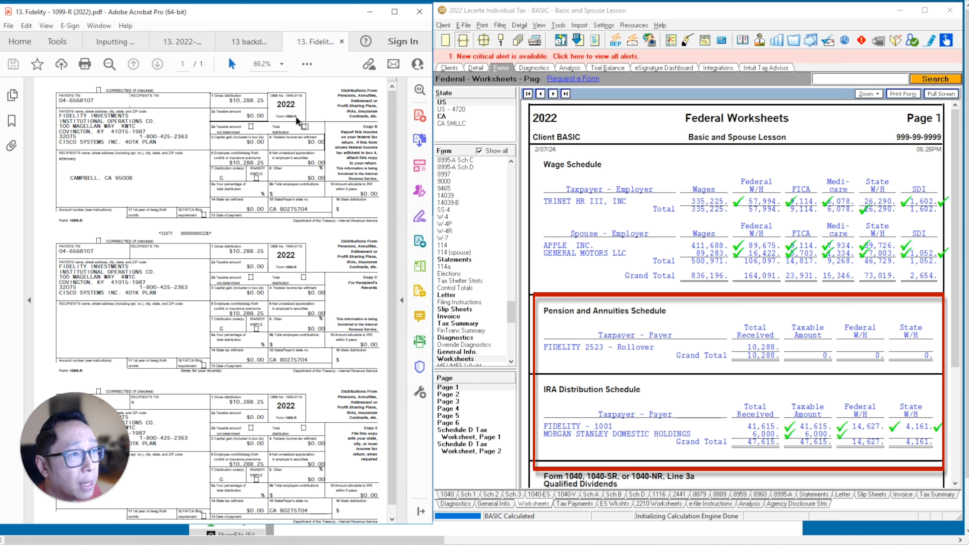
pyautogui.click(761, 342)
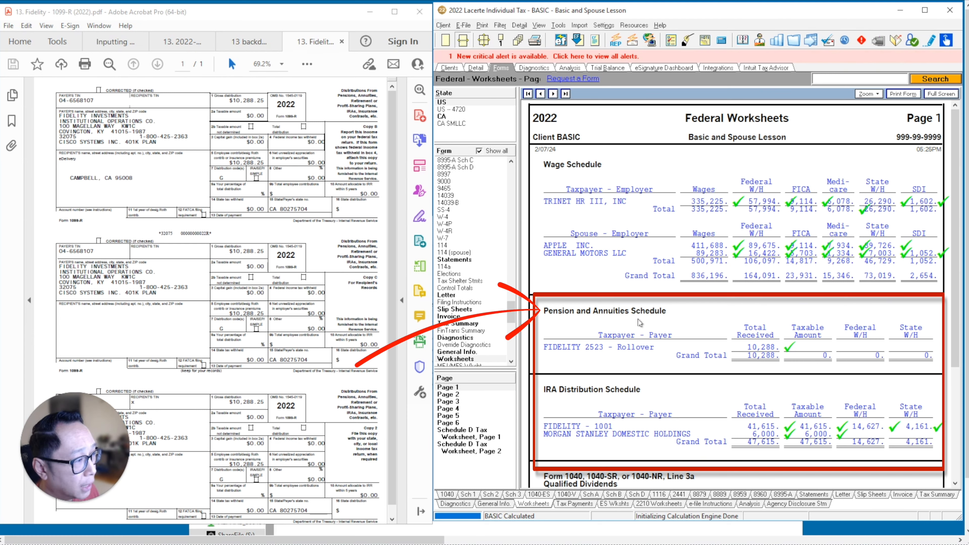
pyautogui.click(188, 43)
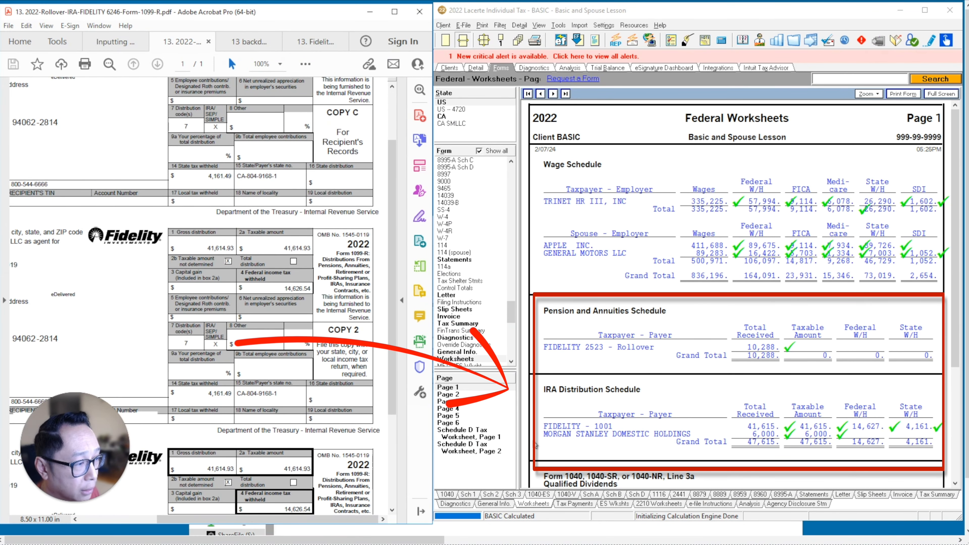
pyautogui.click(252, 42)
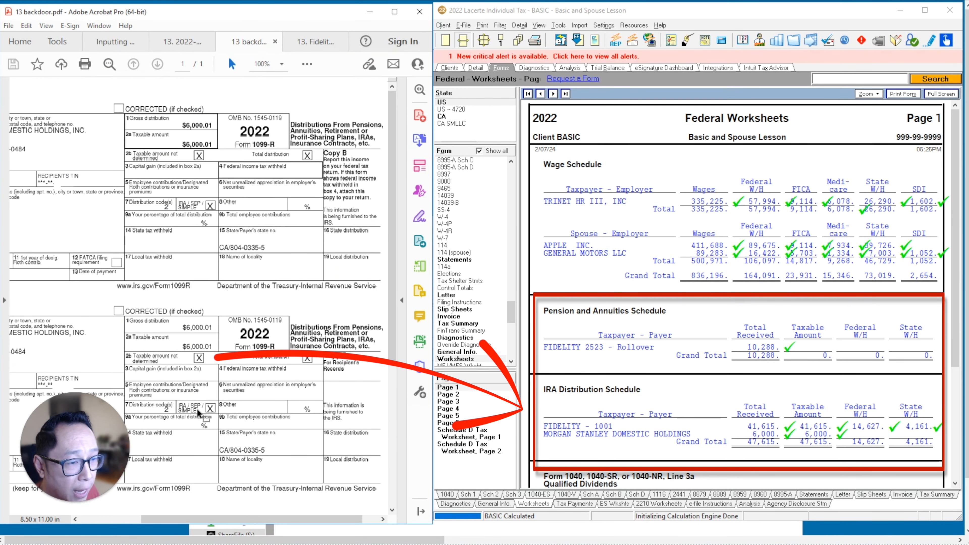